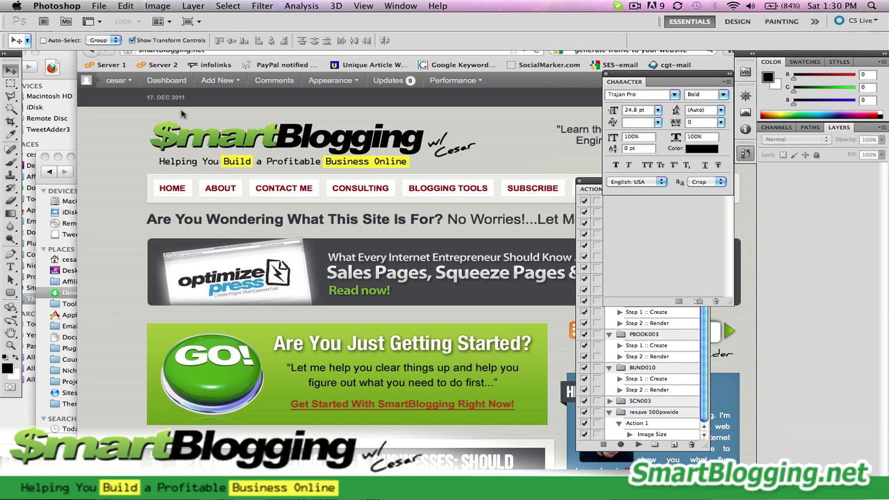
# Start a new document via File > New and switch its size units to pixels (2550 × 3300)
pyautogui.click(101, 6)
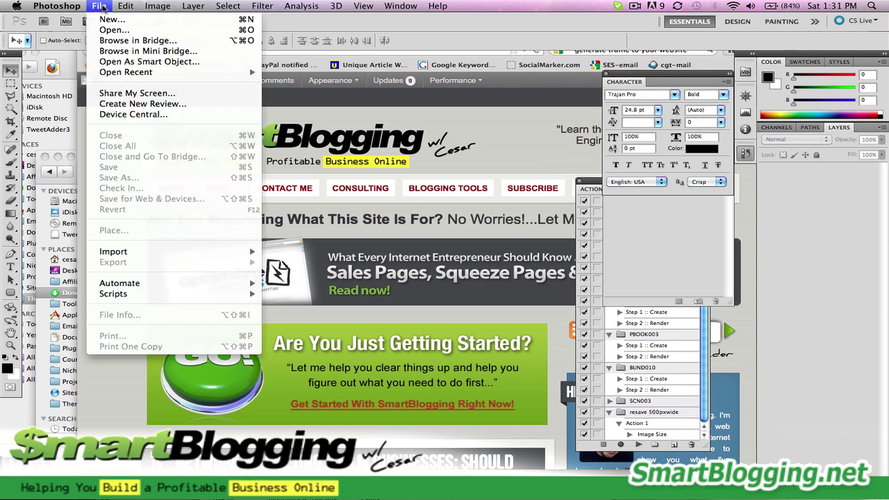
pyautogui.click(109, 19)
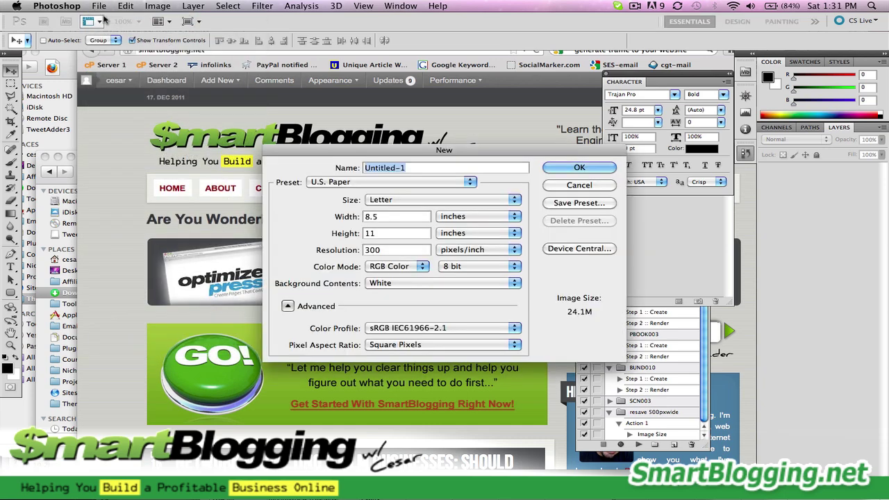
pyautogui.click(454, 221)
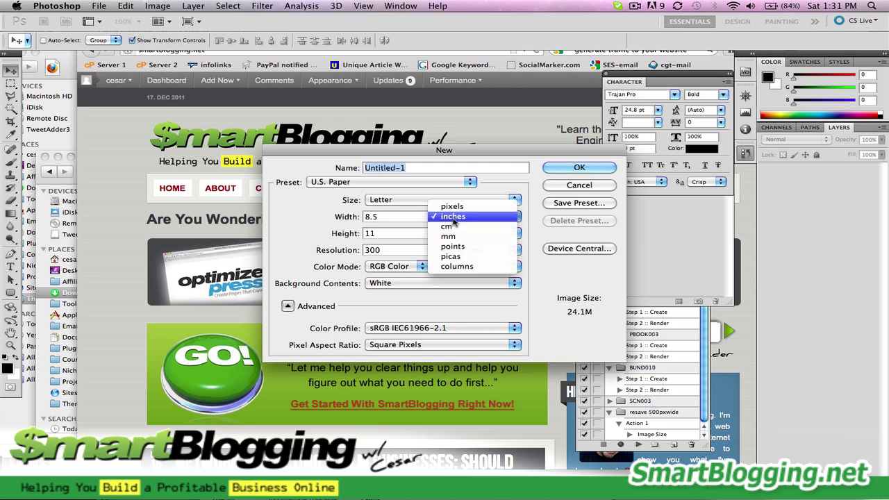
pyautogui.click(451, 206)
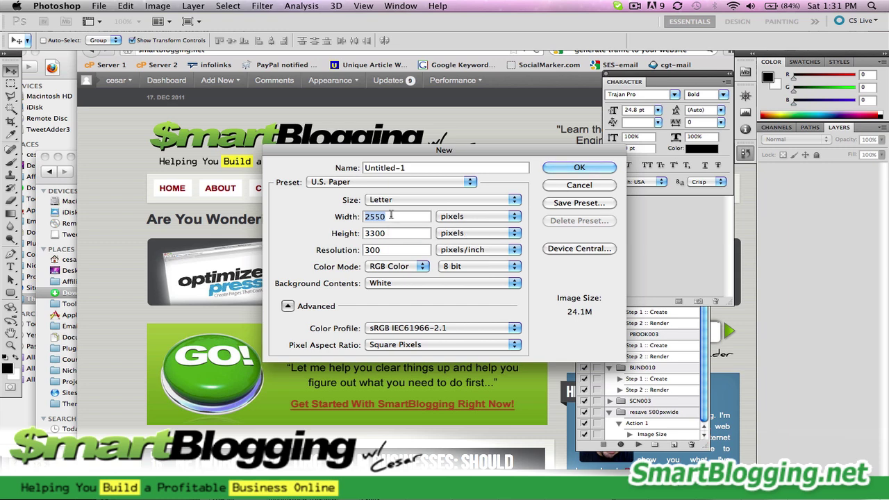
pyautogui.click(139, 154)
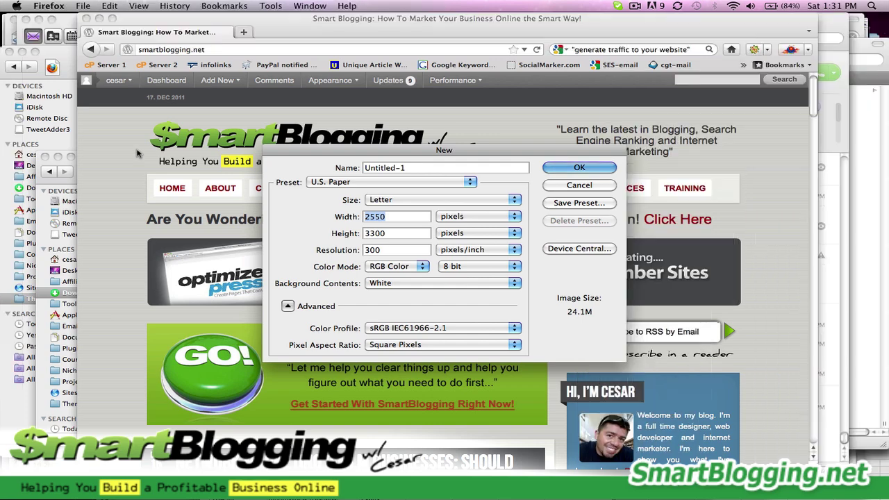
pyautogui.moveTo(815, 106)
pyautogui.mouseDown()
pyautogui.moveTo(814, 144)
pyautogui.moveTo(813, 111)
pyautogui.mouseUp()
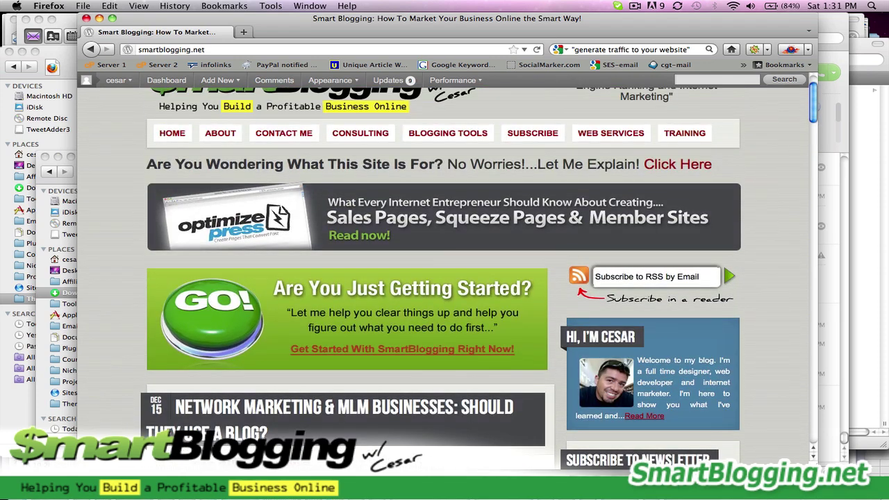
pyautogui.press('super+Tab')
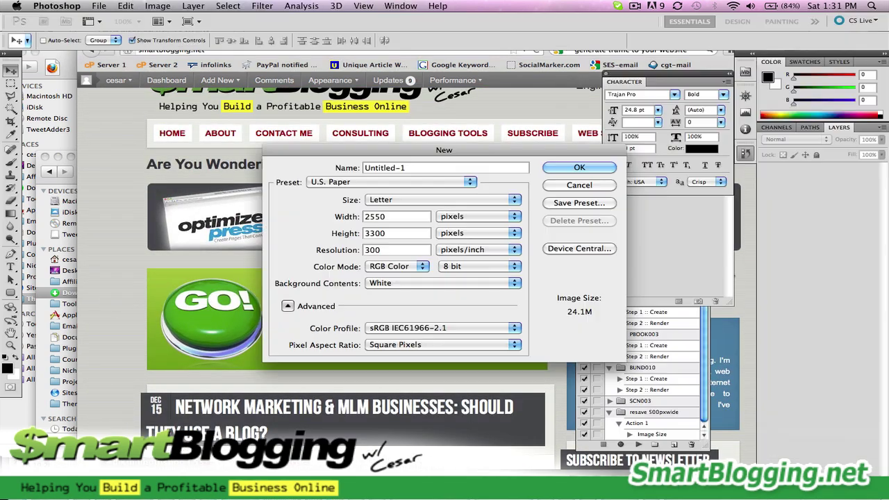
# Create the Untitled-1 document at 300 × 200 pixels, 72 pixels/inch, RGB Color
pyautogui.doubleClick(392, 216)
pyautogui.write('300')
pyautogui.press('Tab')
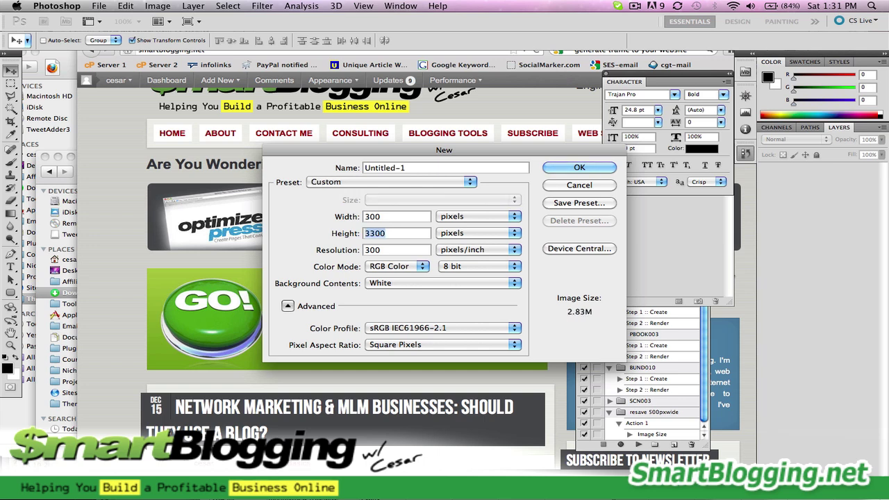
pyautogui.write('200')
pyautogui.press('Tab')
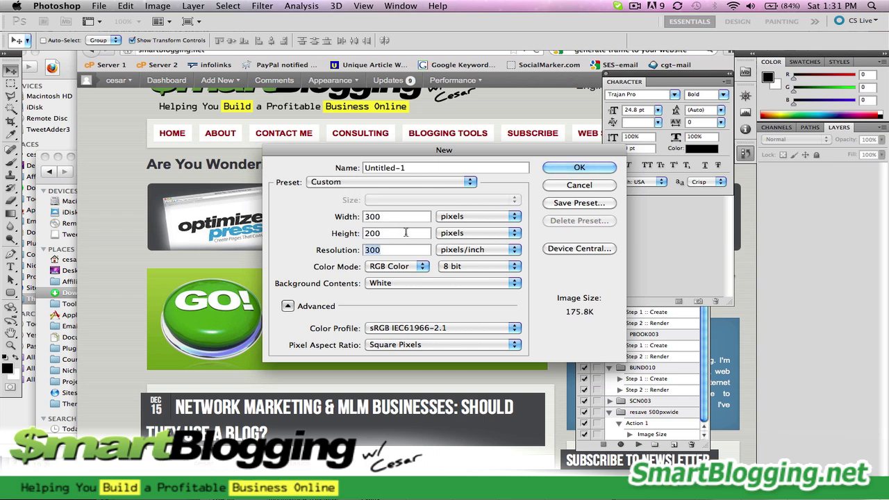
pyautogui.write('72')
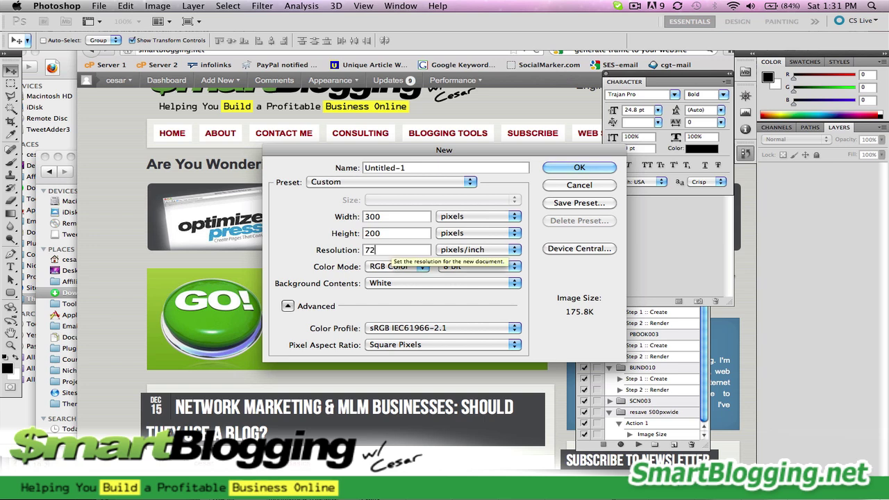
pyautogui.click(376, 270)
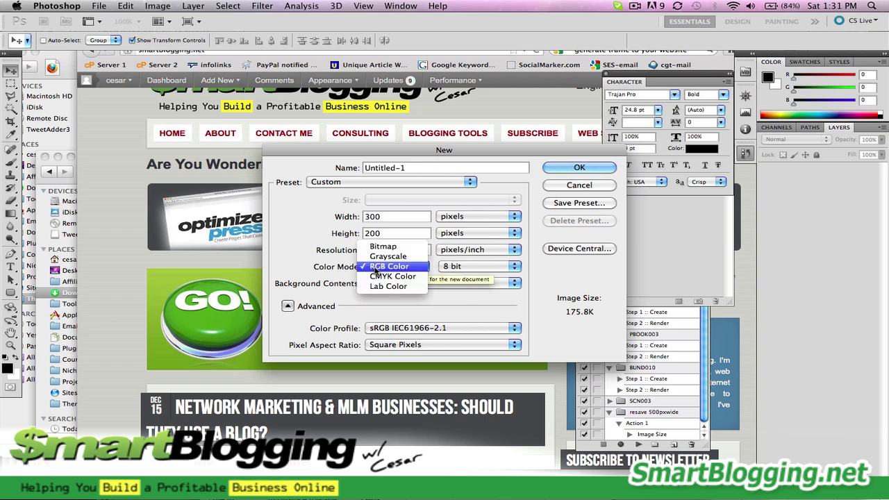
pyautogui.click(379, 268)
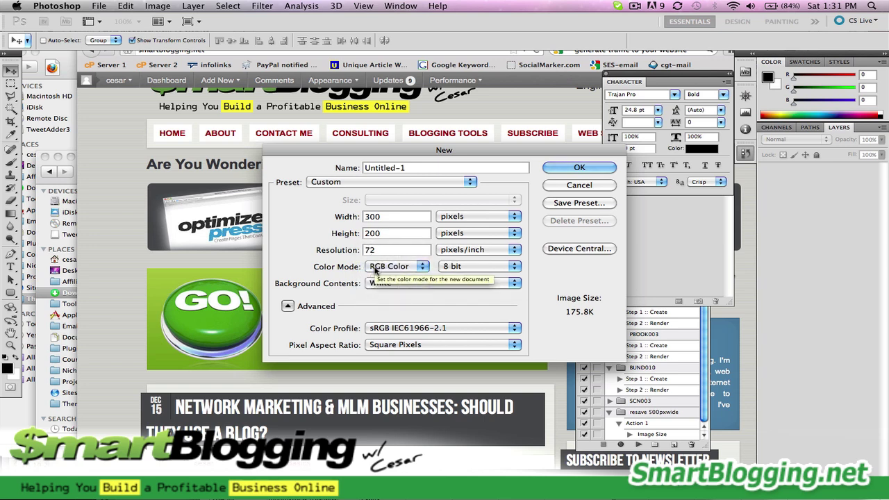
pyautogui.click(576, 169)
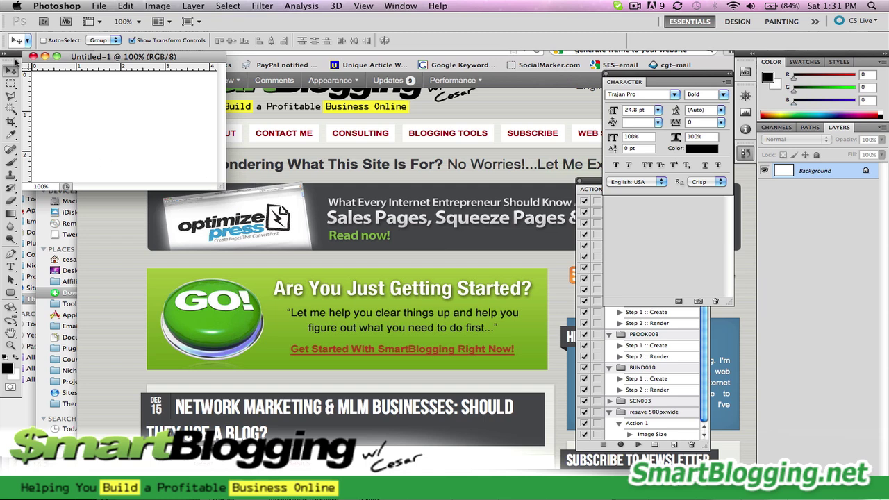
# Center the document window and draw a rounded rectangle filling the canvas as Shape 1
pyautogui.moveTo(98, 59); pyautogui.dragTo(236, 123)
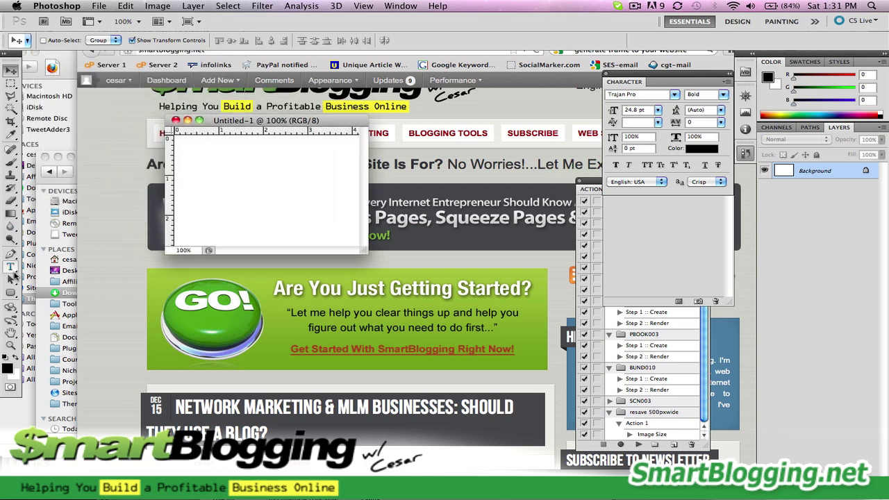
pyautogui.click(11, 292)
pyautogui.moveTo(179, 140); pyautogui.dragTo(353, 240)
pyautogui.click(11, 266)
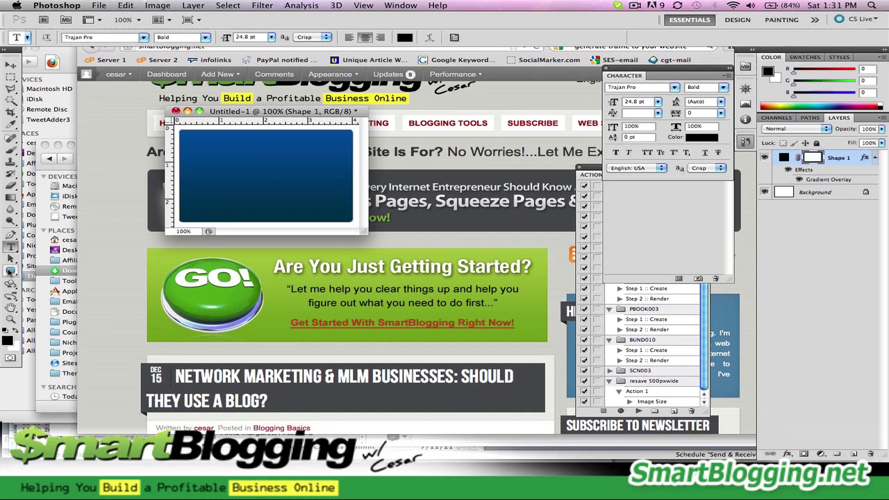
pyautogui.click(11, 292)
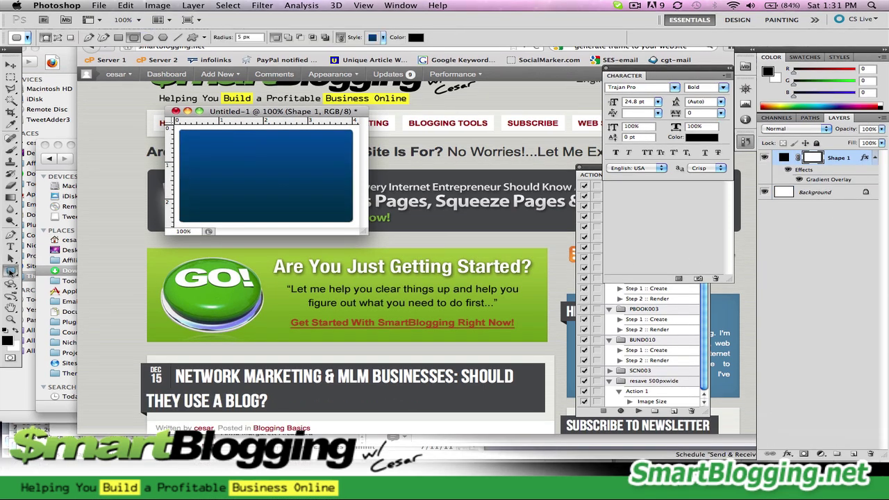
pyautogui.doubleClick(865, 158)
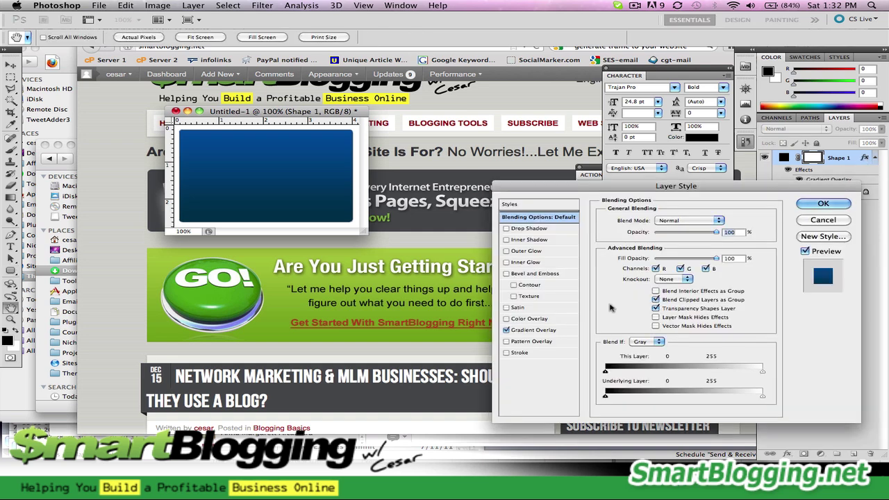
pyautogui.click(532, 333)
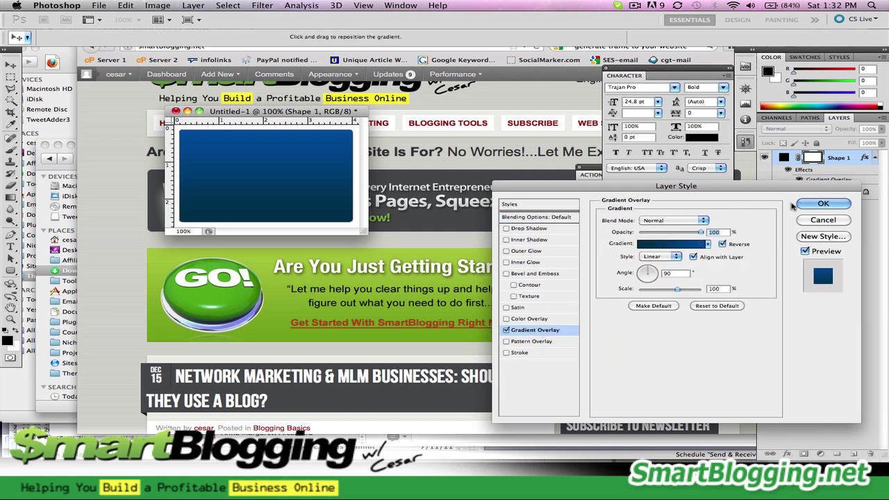
pyautogui.click(647, 246)
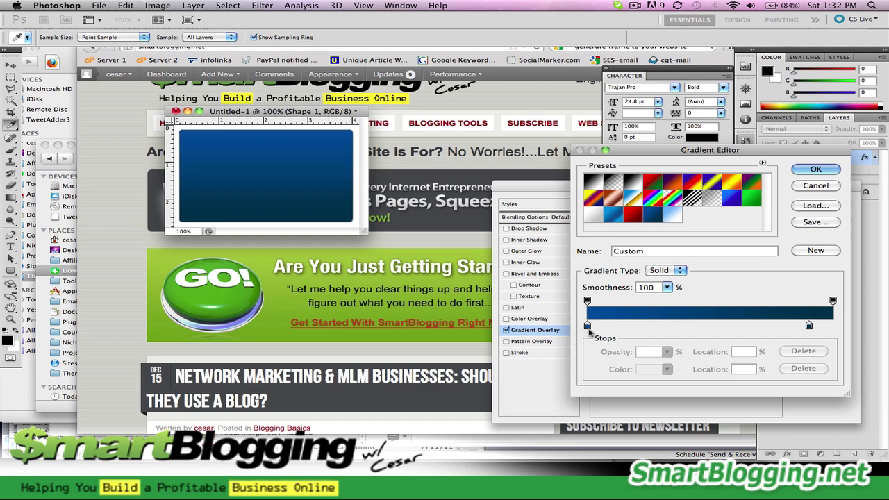
pyautogui.click(816, 169)
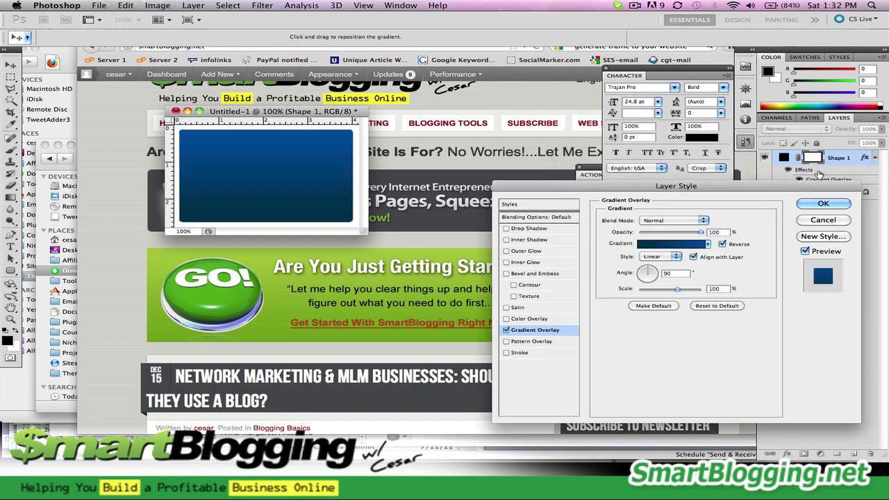
pyautogui.click(820, 204)
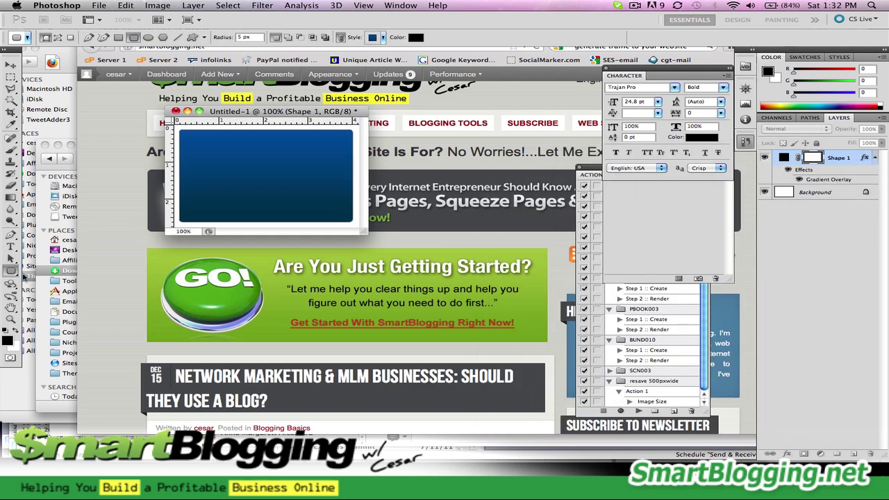
# Add the text 'Banner Ad 1' on a new layer and scale it up to about 31 pt
pyautogui.click(17, 247)
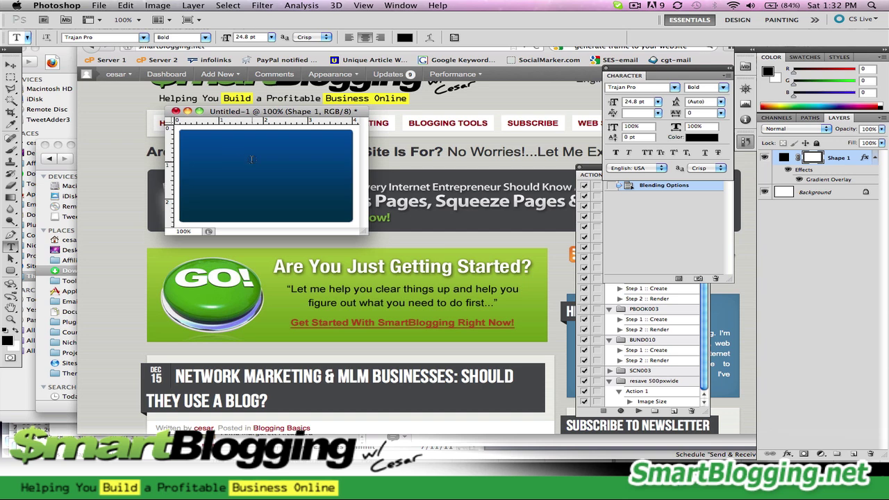
pyautogui.click(853, 454)
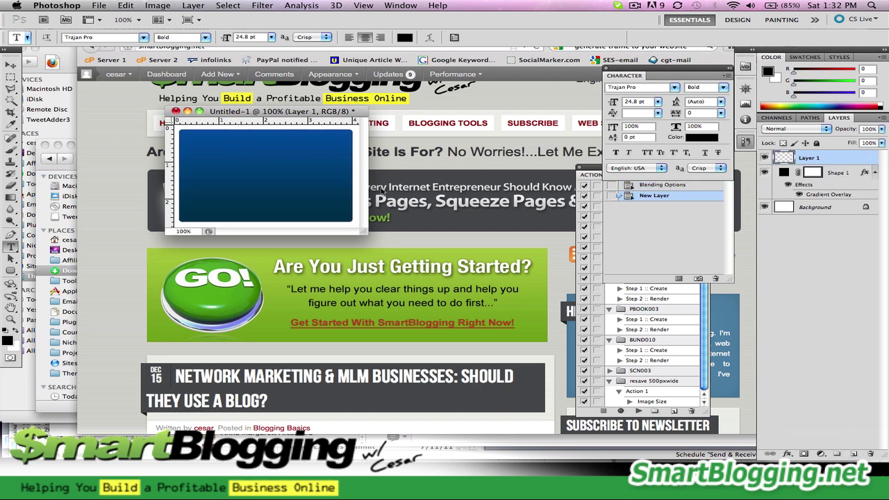
pyautogui.click(246, 154)
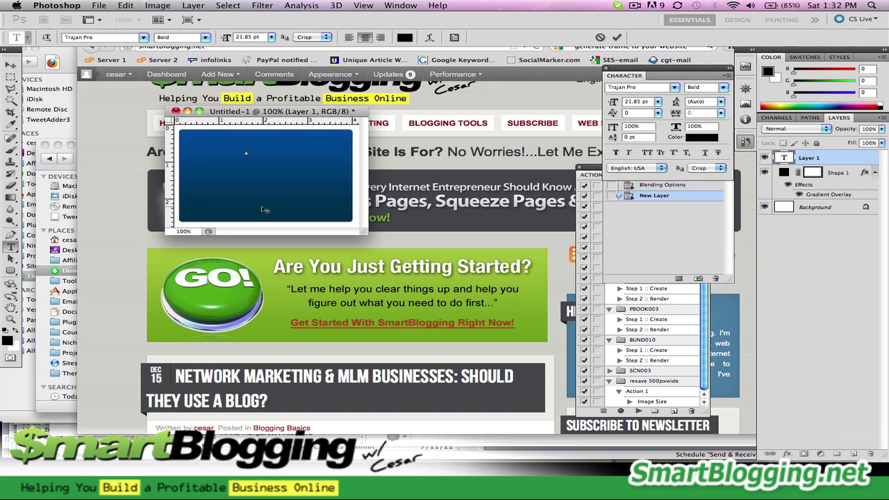
pyautogui.write('Banner Ad 1')
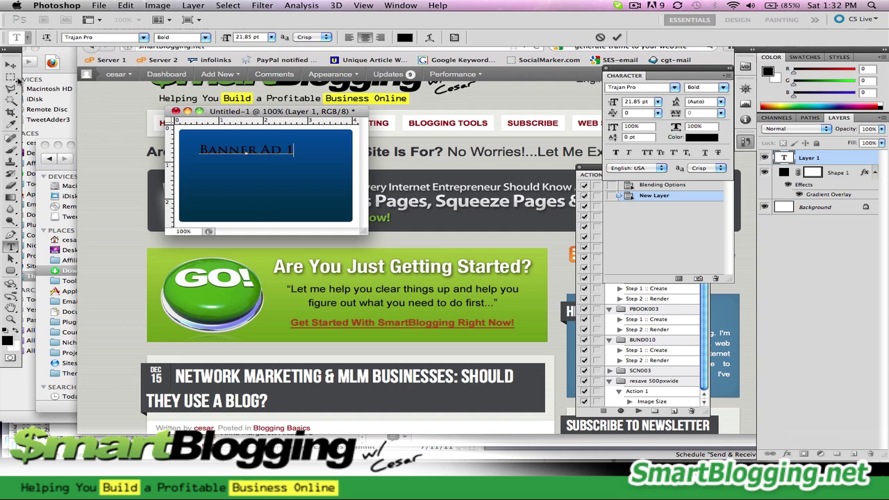
pyautogui.click(10, 65)
pyautogui.moveTo(296, 158)
pyautogui.mouseDown()
pyautogui.moveTo(334, 159)
pyautogui.moveTo(298, 164)
pyautogui.moveTo(299, 173)
pyautogui.mouseUp()
pyautogui.press('Return')
# Apply a Gradient Overlay to the Banner Ad 1 text, with a grey left stop fading to white
pyautogui.doubleClick(862, 159)
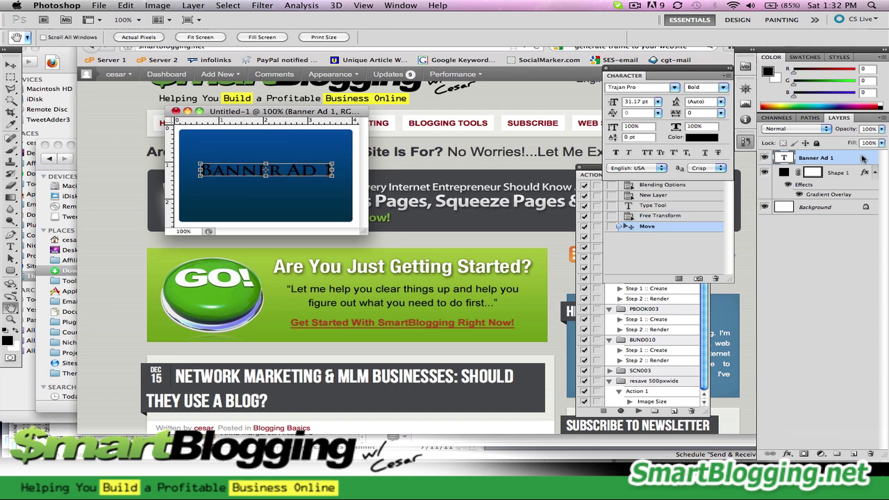
pyautogui.click(526, 332)
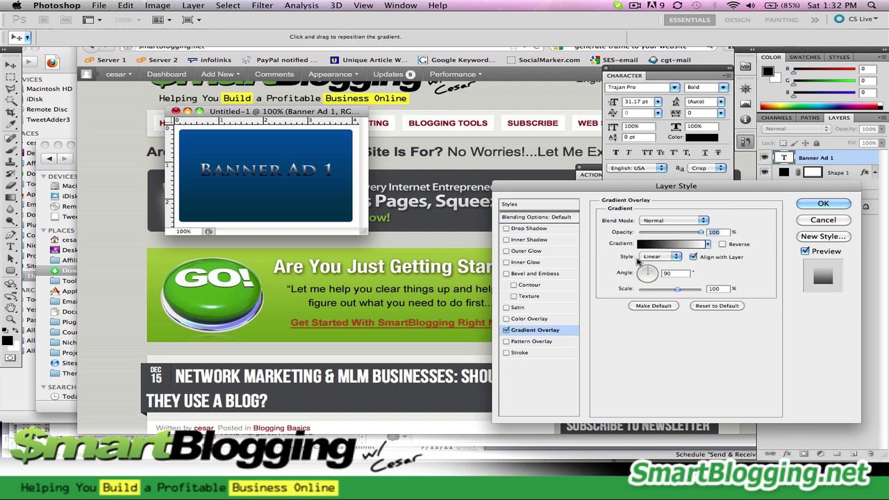
pyautogui.click(663, 254)
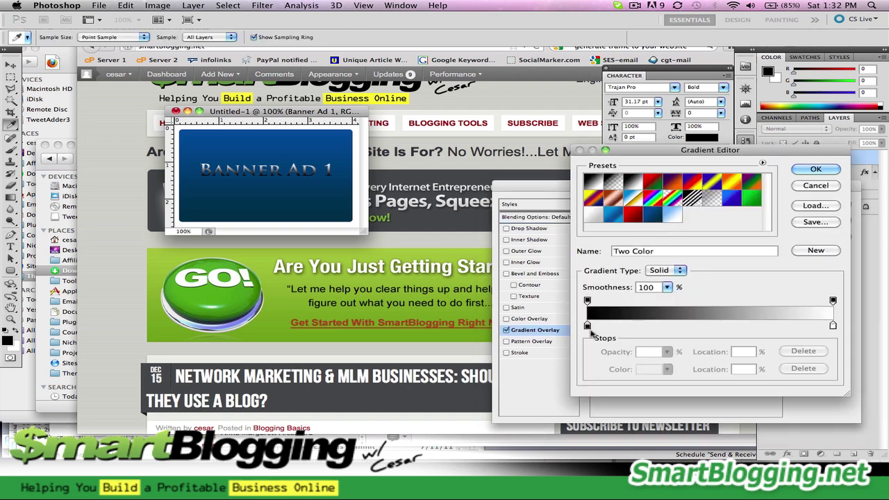
pyautogui.click(586, 326)
pyautogui.click(649, 369)
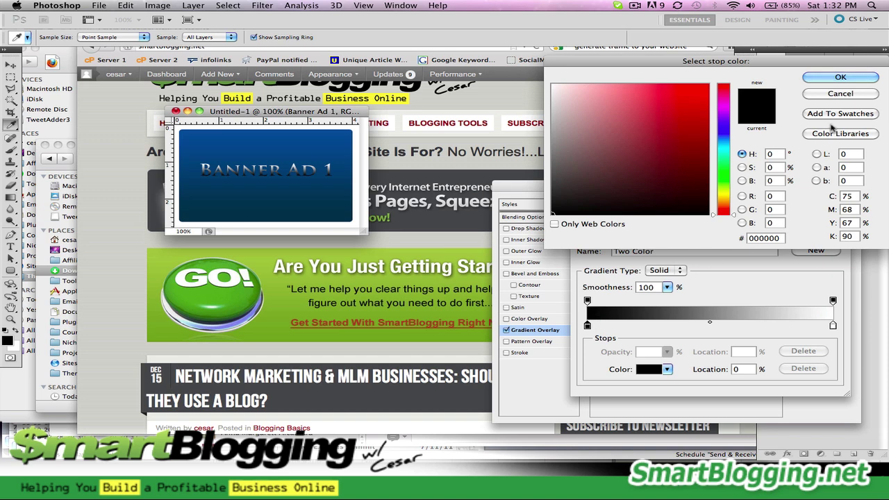
pyautogui.click(840, 93)
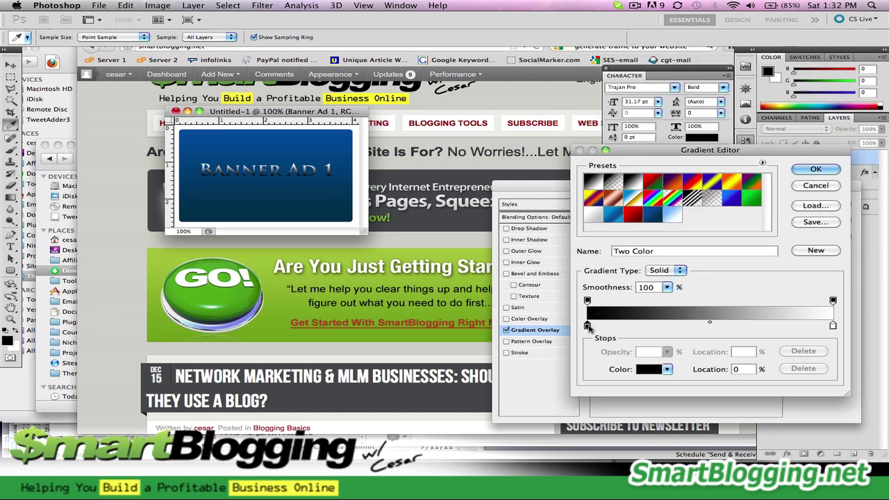
pyautogui.click(651, 370)
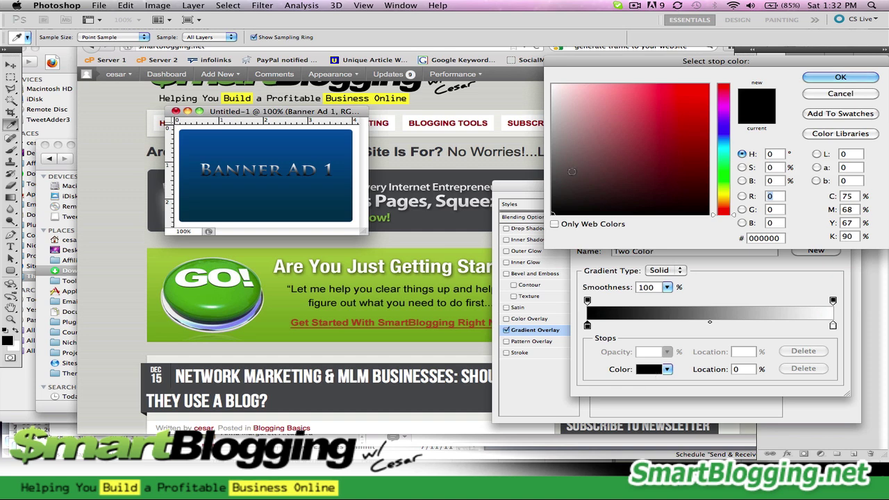
pyautogui.moveTo(569, 170)
pyautogui.mouseDown()
pyautogui.moveTo(552, 120)
pyautogui.moveTo(542, 126)
pyautogui.moveTo(551, 130)
pyautogui.mouseUp()
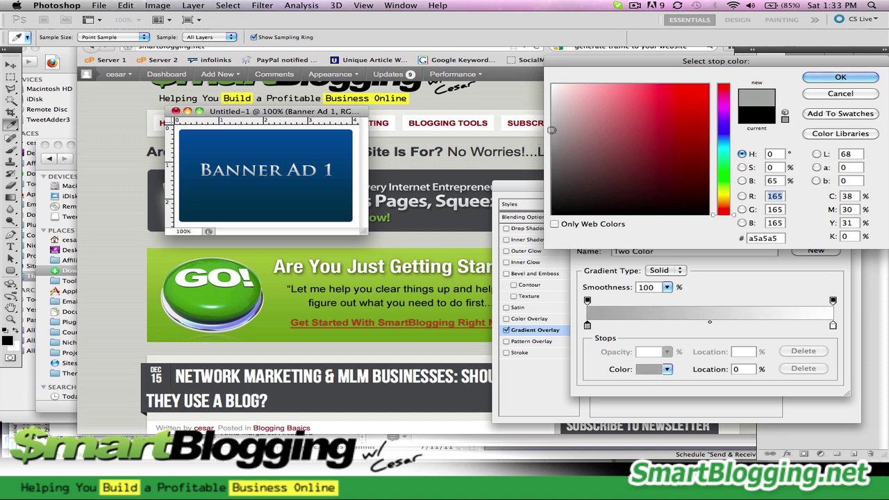
pyautogui.click(841, 76)
pyautogui.click(816, 169)
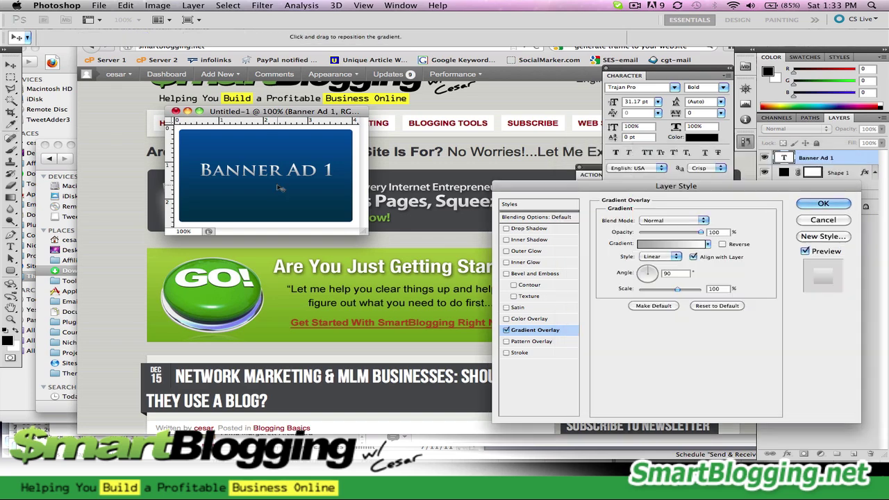
pyautogui.press('Return')
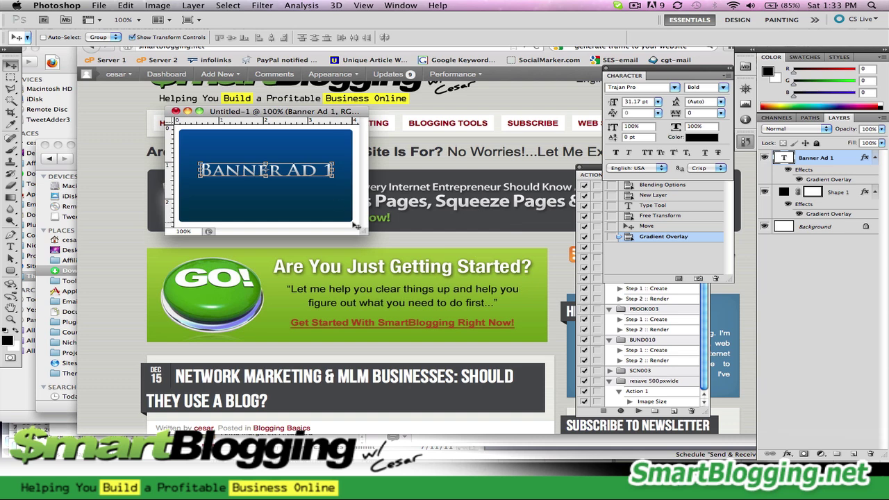
# Enlarge the document window, deselect the text layer and turn off the Background layer's visibility
pyautogui.moveTo(361, 229); pyautogui.dragTo(425, 258)
pyautogui.click(414, 244)
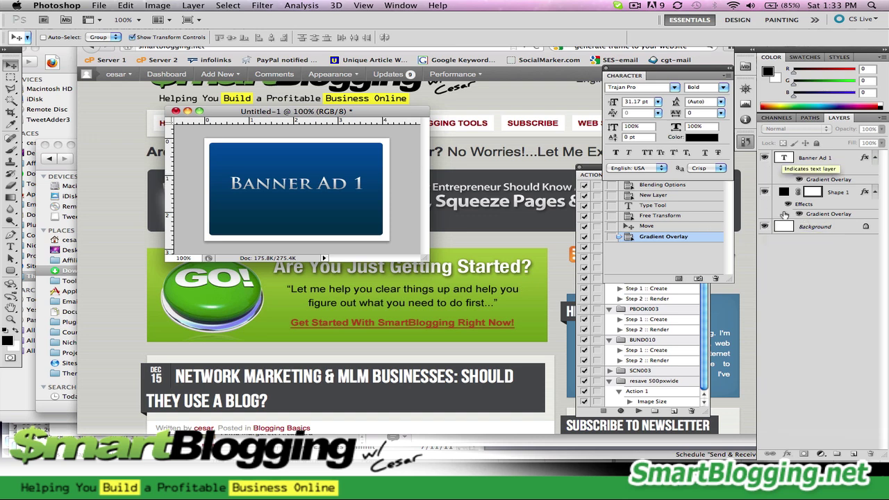
pyautogui.click(764, 227)
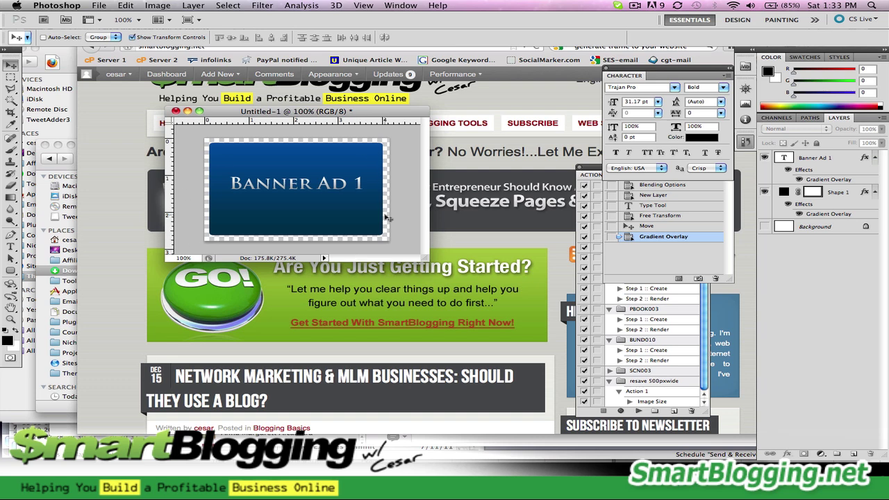
# Export the banner through Save for Web & Devices with PNG-24 format
pyautogui.click(101, 5)
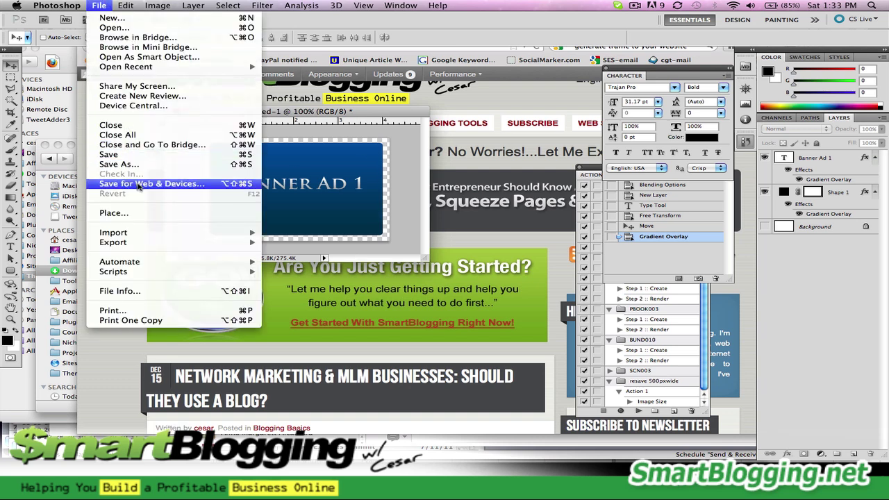
pyautogui.click(181, 187)
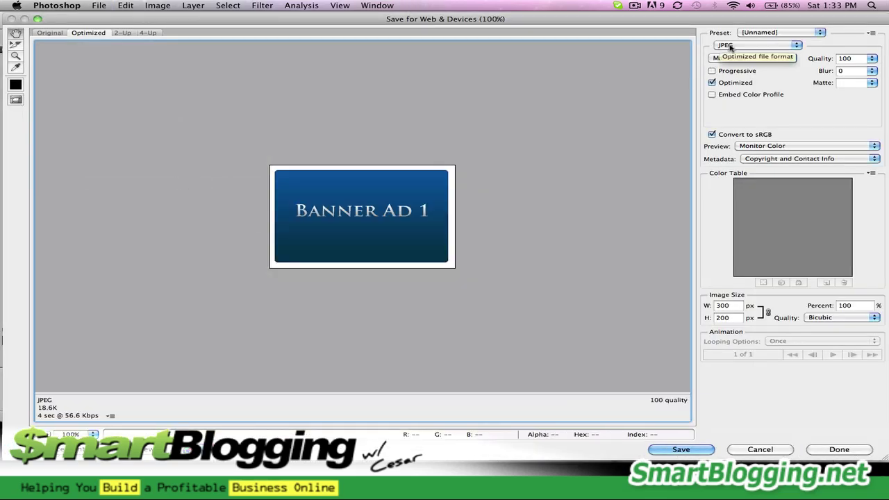
pyautogui.click(730, 46)
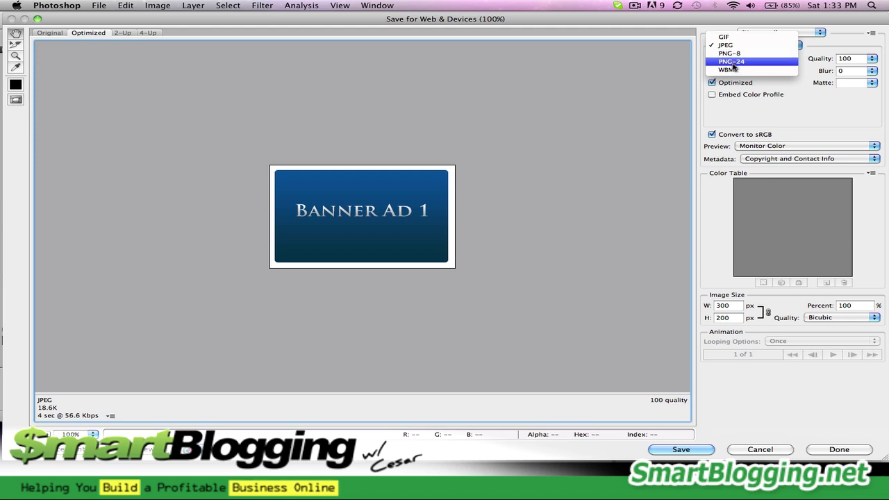
pyautogui.click(732, 62)
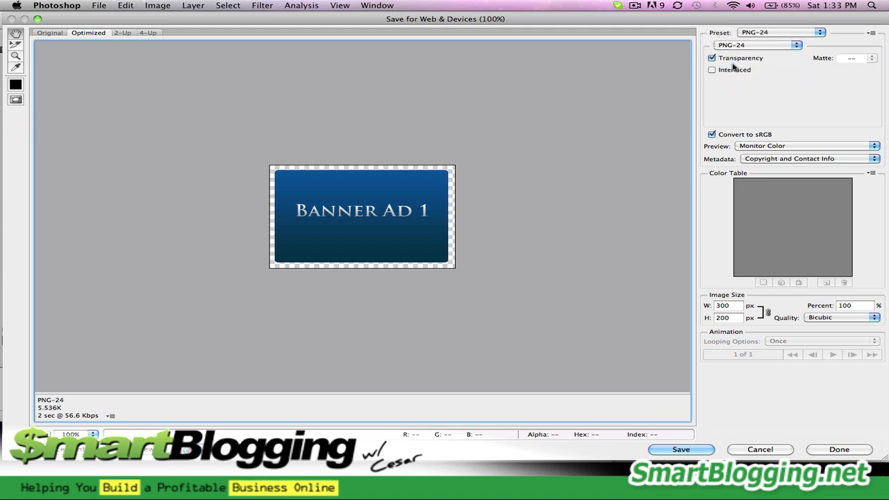
pyautogui.click(681, 449)
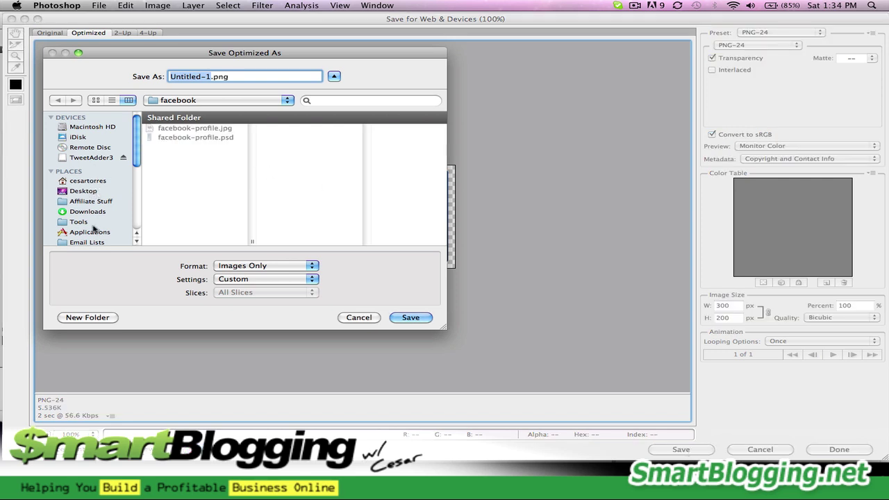
# Browse to Sites > SMARTBLOGGING and create a new folder named 'tutorials'
pyautogui.scroll(-5, 138, 164)
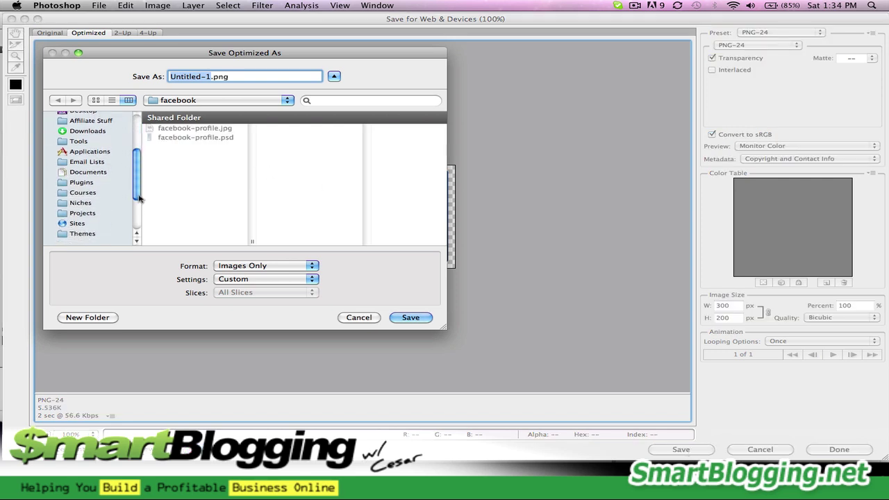
pyautogui.click(94, 201)
pyautogui.click(95, 208)
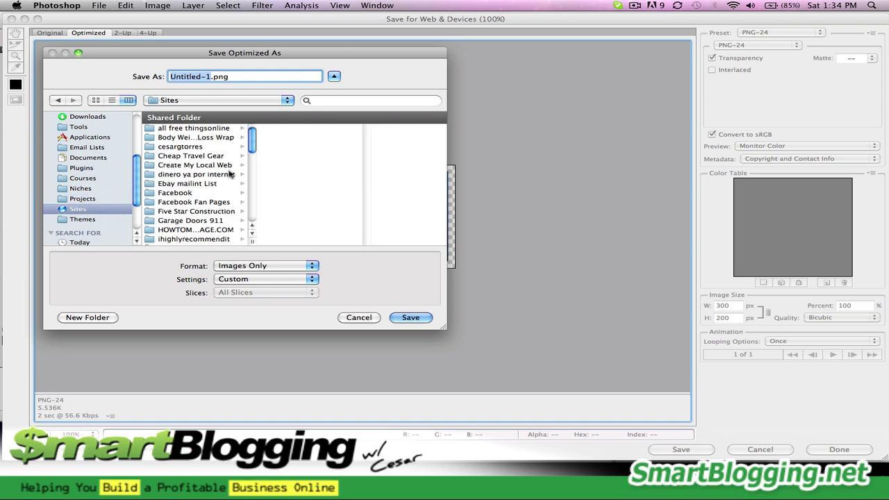
pyautogui.moveTo(251, 150); pyautogui.dragTo(248, 209)
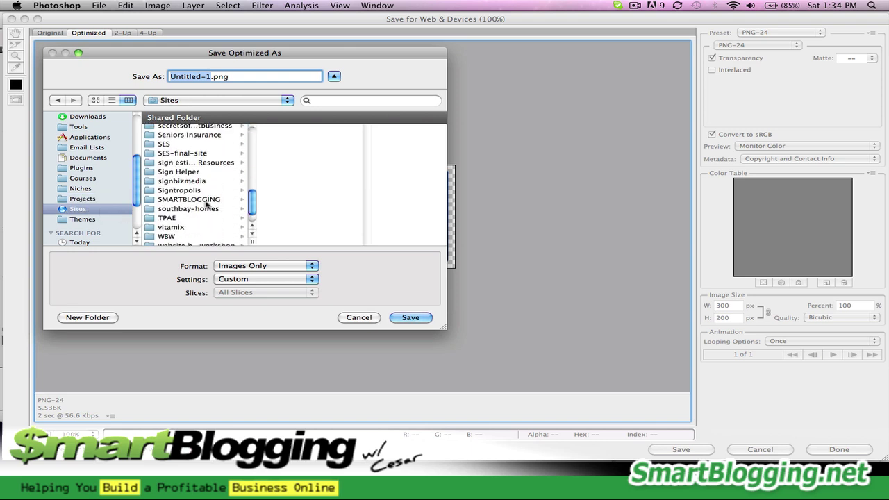
pyautogui.click(205, 201)
pyautogui.click(105, 318)
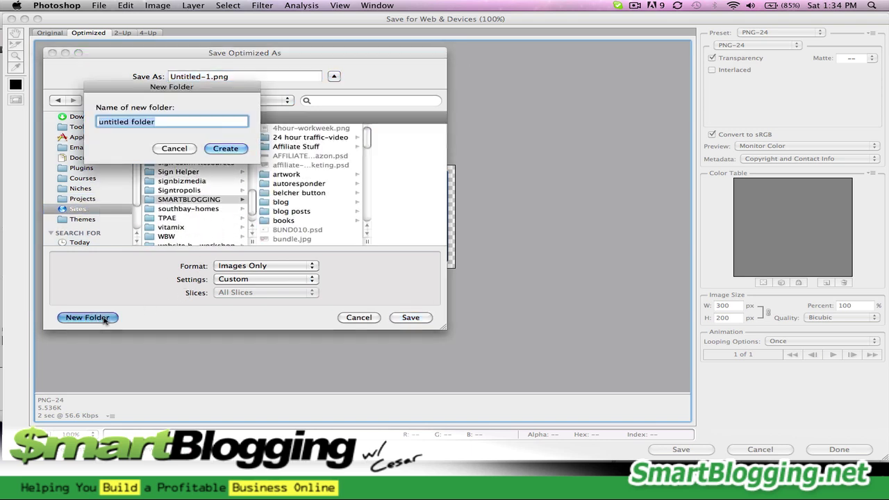
pyautogui.write('tutorials')
pyautogui.press('Return')
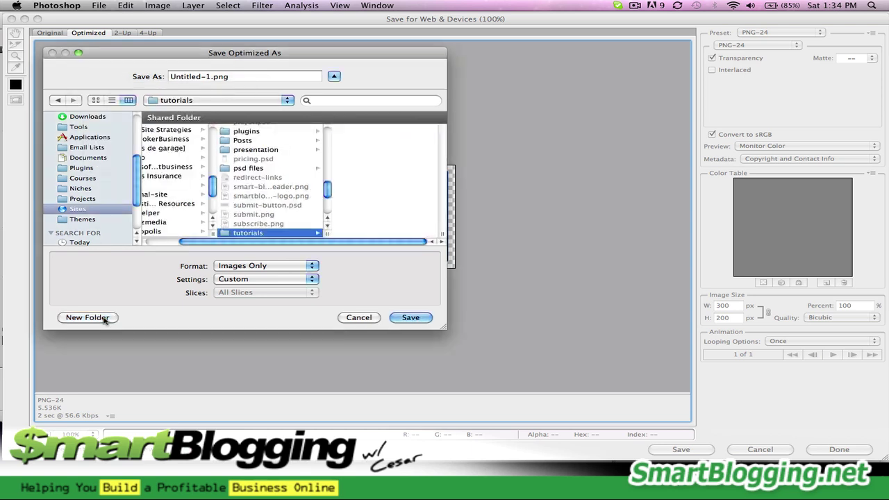
# Save the image as ad1.png with Images Only output
pyautogui.press('Tab')
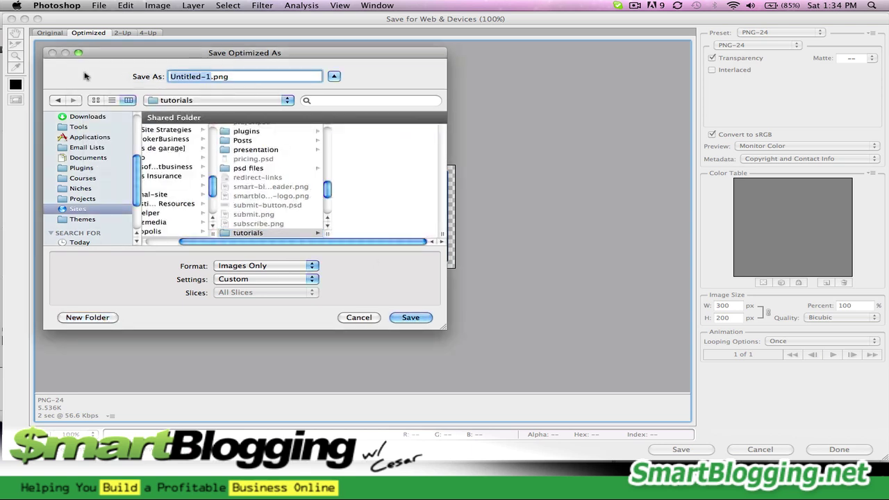
pyautogui.write('ad1')
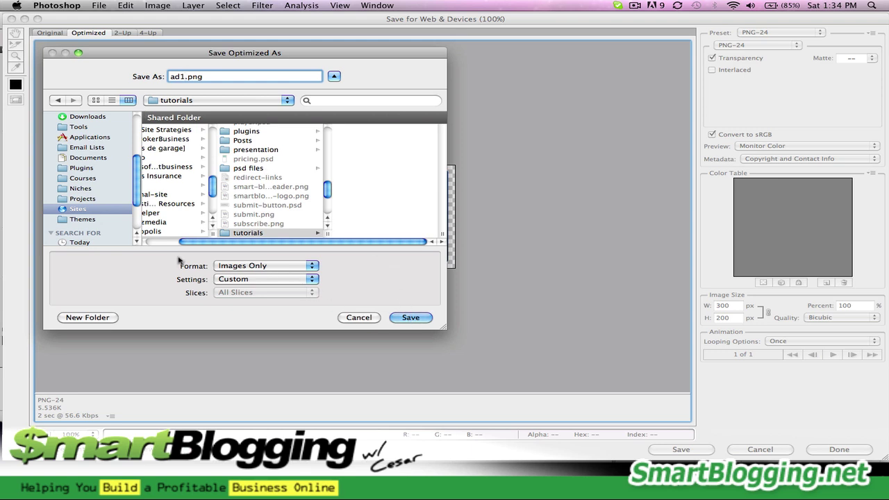
pyautogui.click(234, 266)
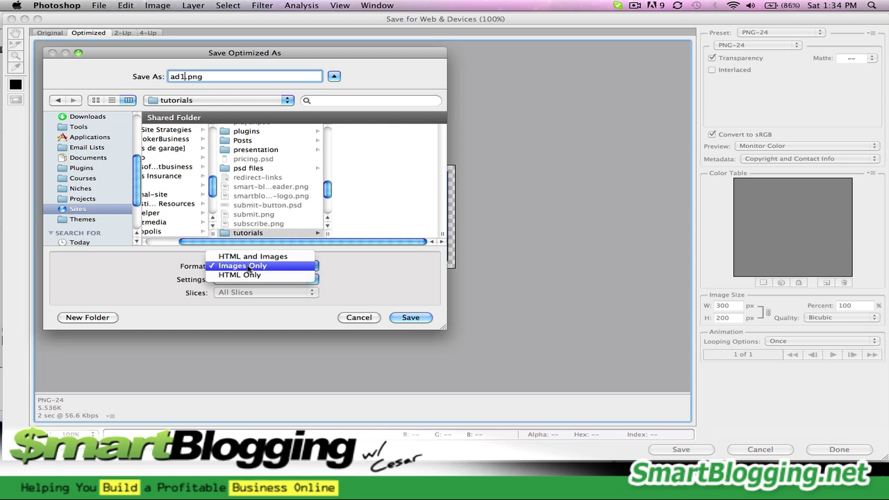
pyautogui.click(248, 267)
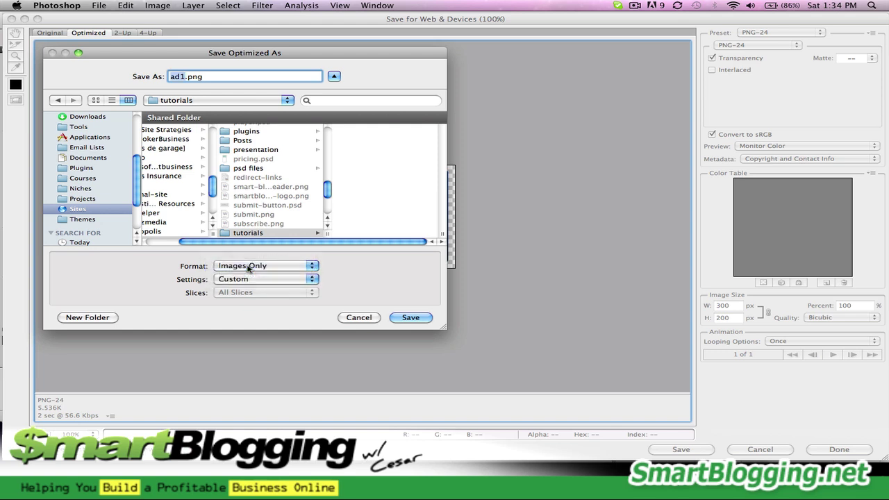
pyautogui.click(411, 319)
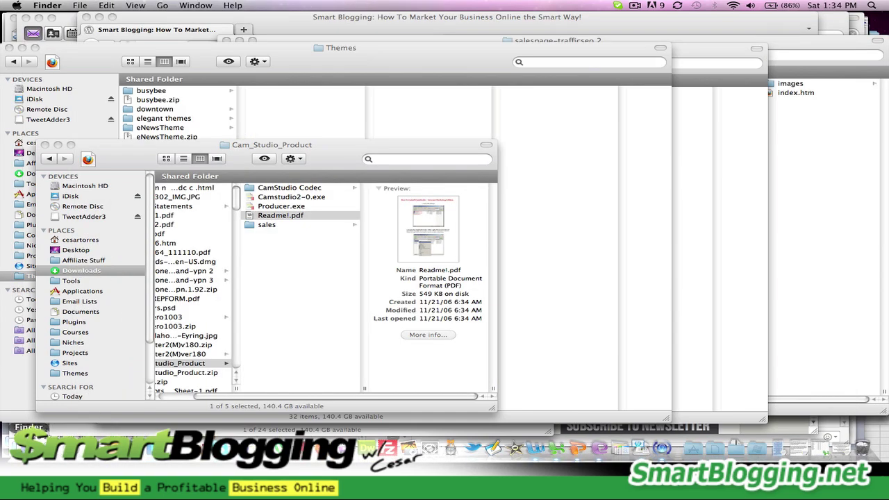
# In Finder, open Sites > SMARTBLOGGING > tutorials and preview ad1.png
pyautogui.click(43, 448)
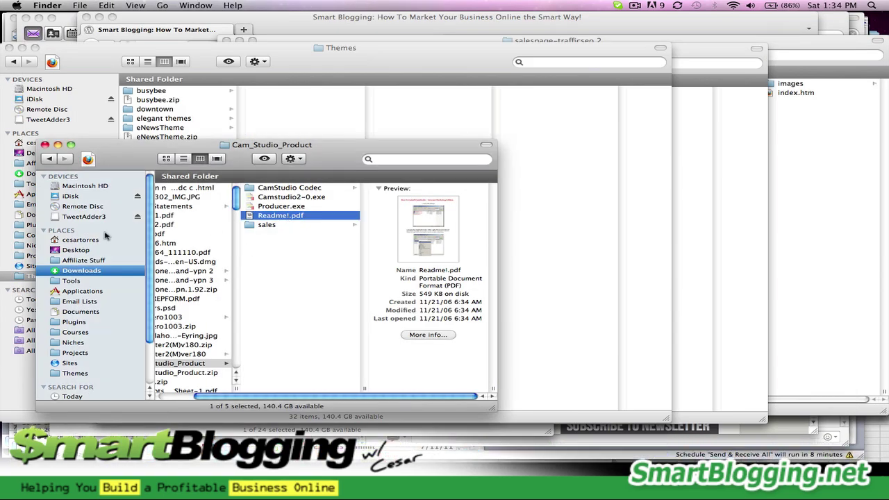
pyautogui.click(70, 363)
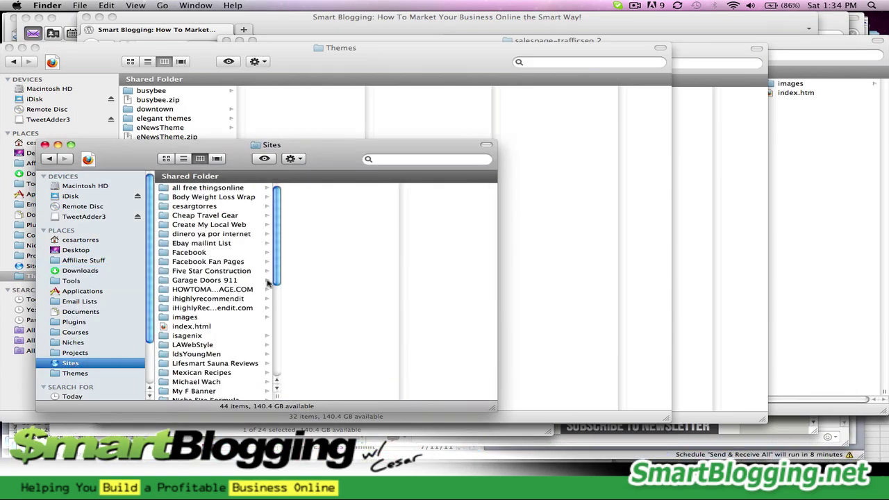
pyautogui.moveTo(278, 270); pyautogui.dragTo(276, 379)
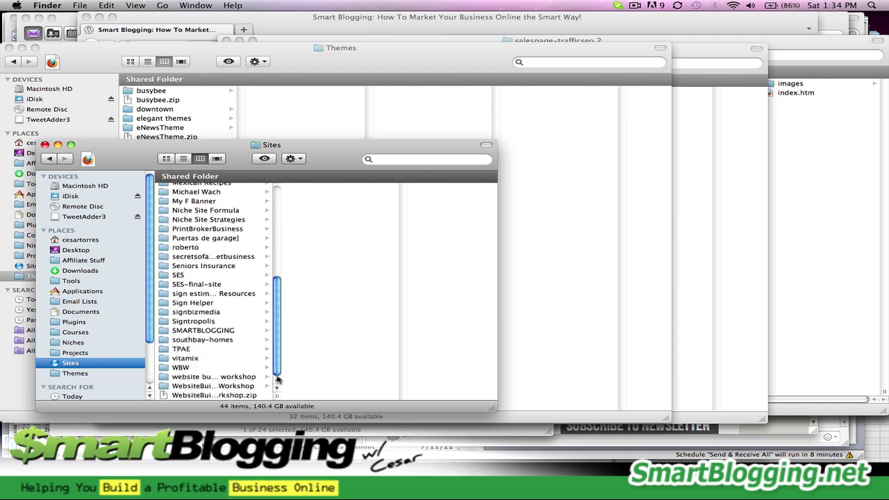
pyautogui.click(220, 332)
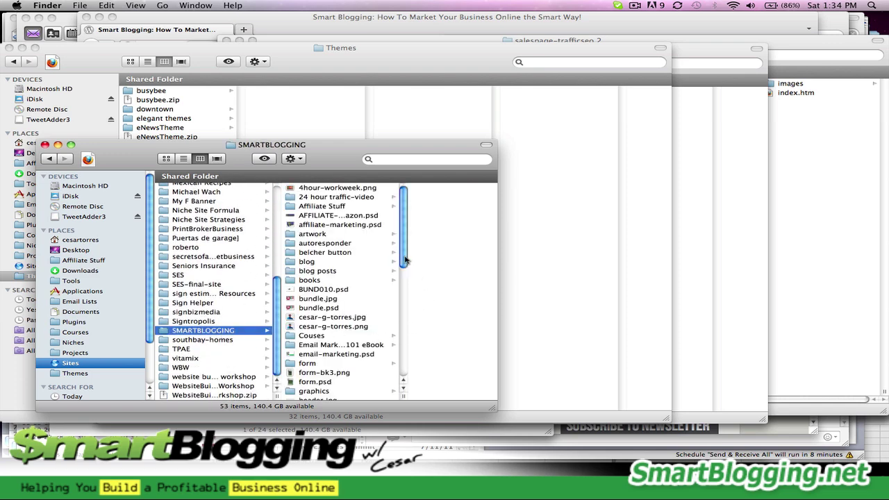
pyautogui.moveTo(405, 260); pyautogui.dragTo(405, 371)
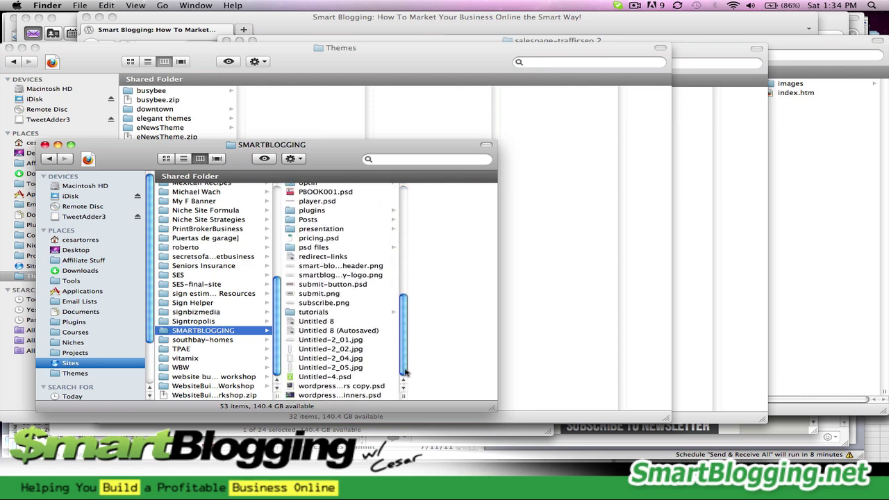
pyautogui.click(322, 314)
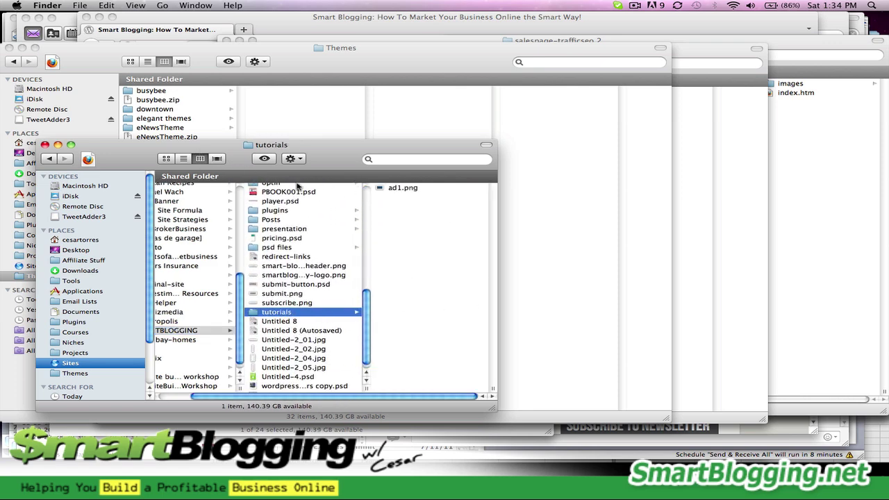
pyautogui.click(407, 188)
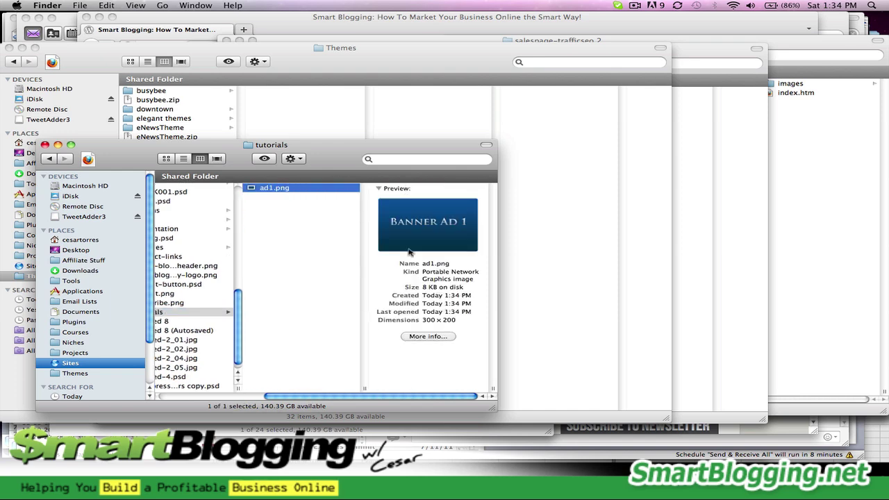
# Return to the tutorials listing and bring the smartblogging.net Firefox window forward
pyautogui.click(292, 250)
pyautogui.moveTo(324, 450)
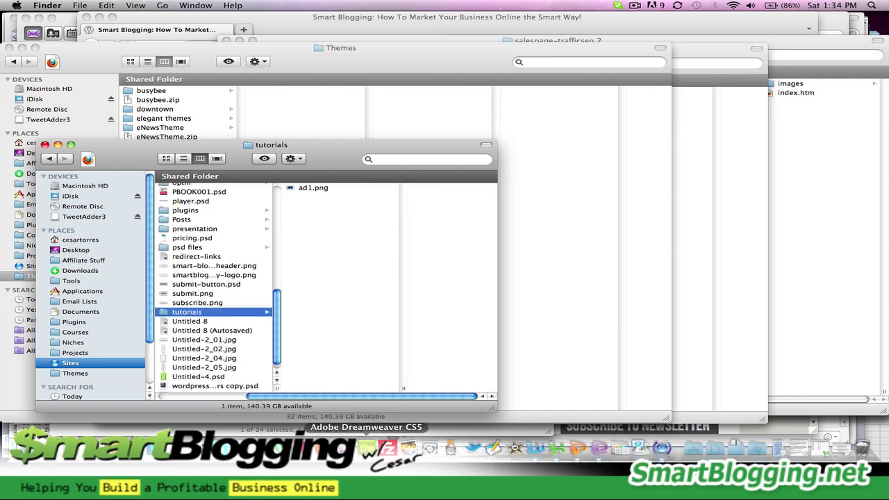
pyautogui.click(324, 448)
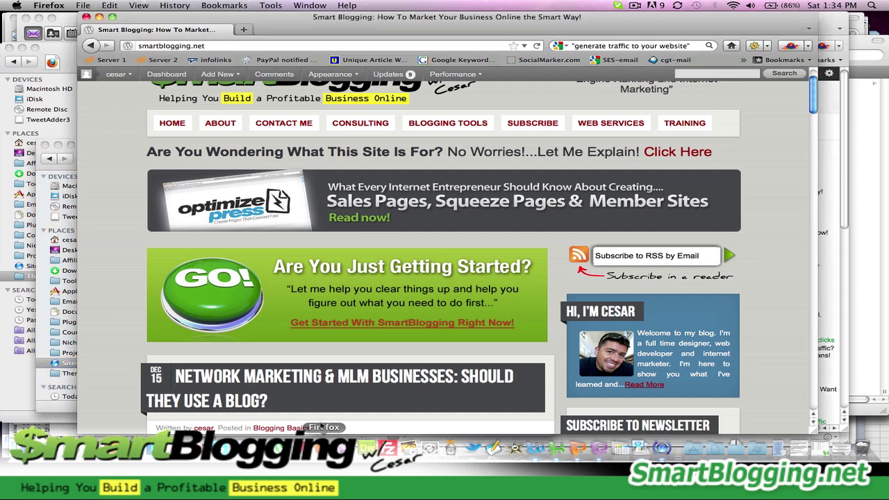
# Load the WordPress dashboard by appending /wp-admin to the blog URL
pyautogui.click(231, 45)
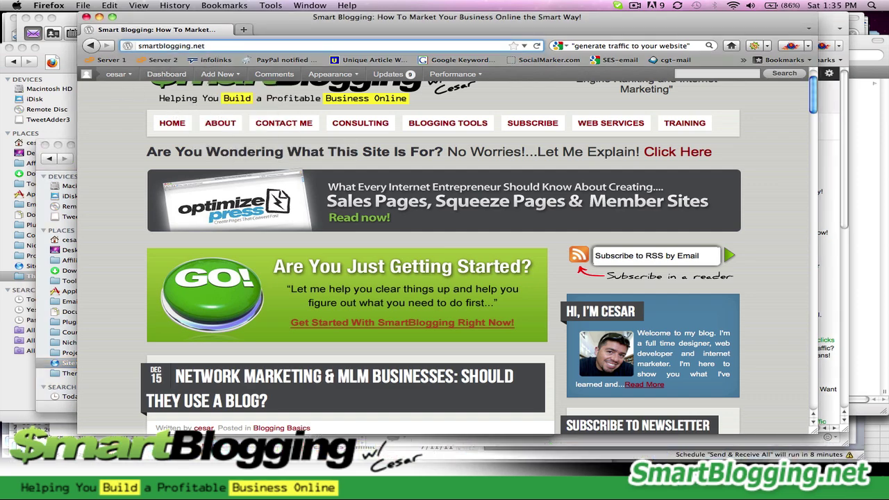
pyautogui.write('/wp-admin')
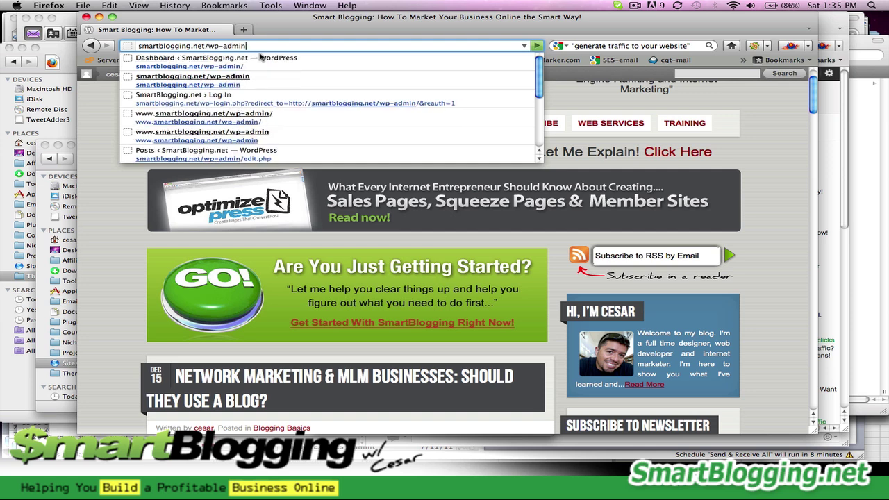
pyautogui.press('Return')
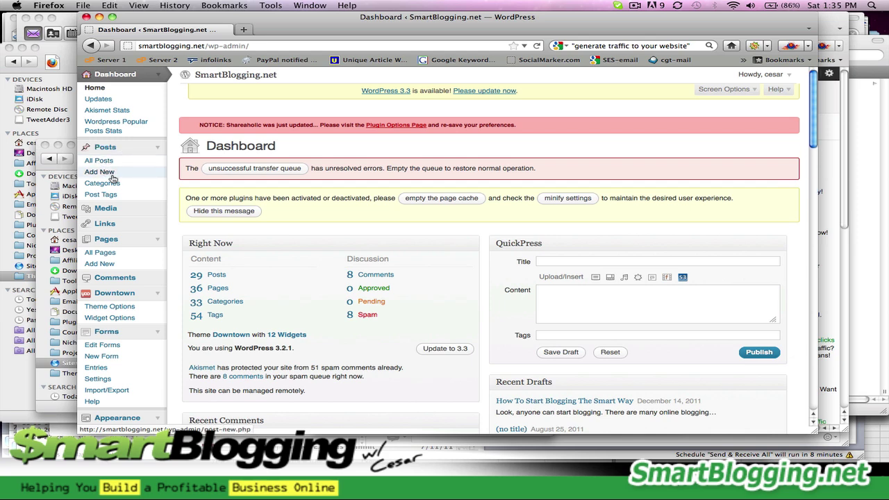
# Start a new post under Posts > Add New and open the Add an Image window
pyautogui.click(111, 173)
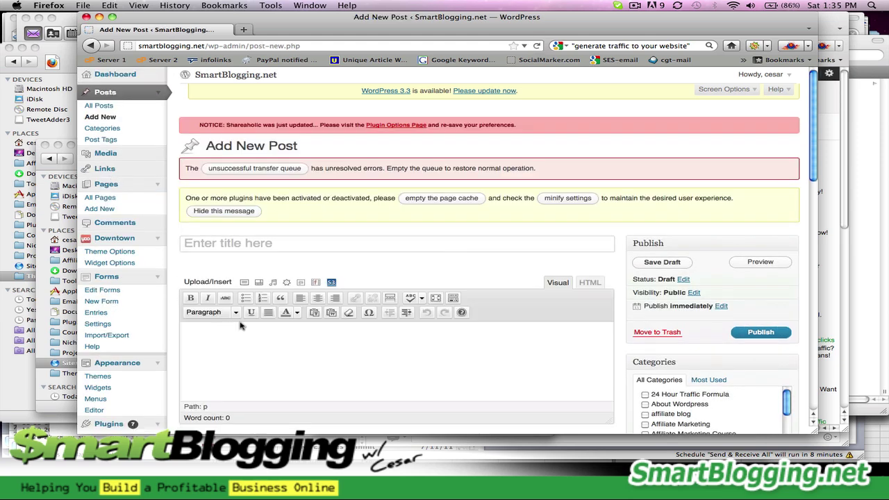
pyautogui.moveTo(816, 140); pyautogui.dragTo(817, 163)
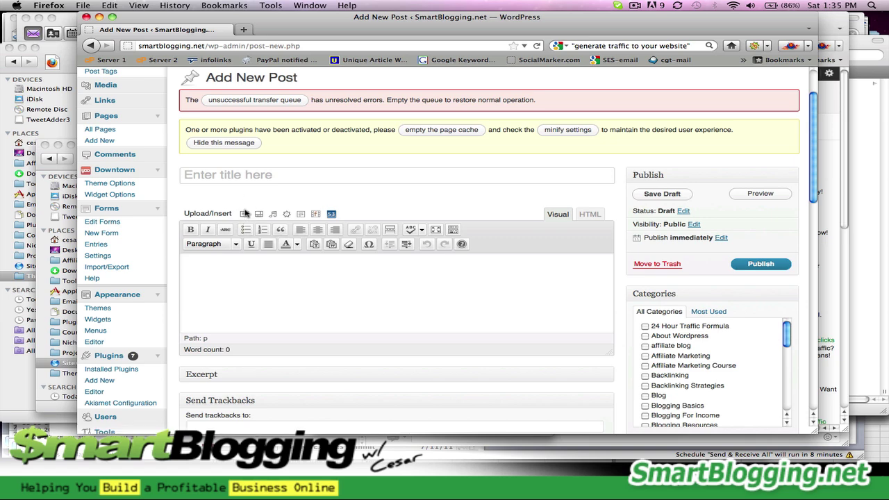
pyautogui.click(244, 215)
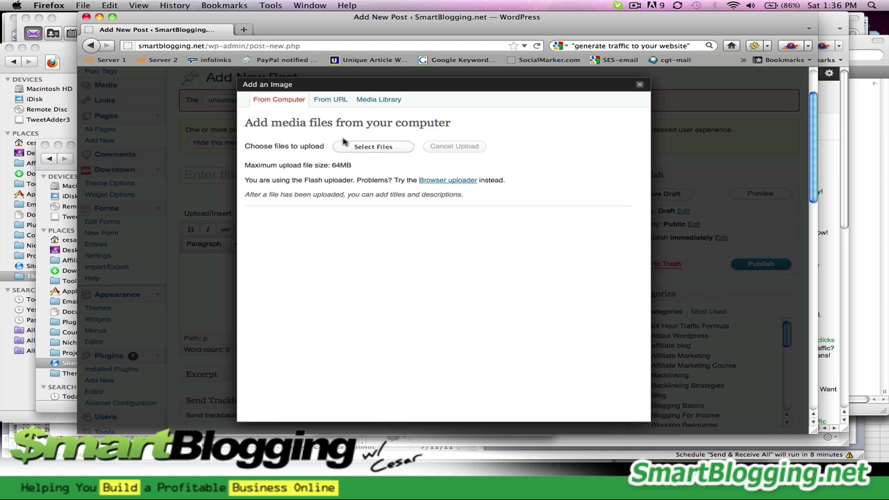
# Upload ad1.png from the tutorials folder to the WordPress media library
pyautogui.click(372, 147)
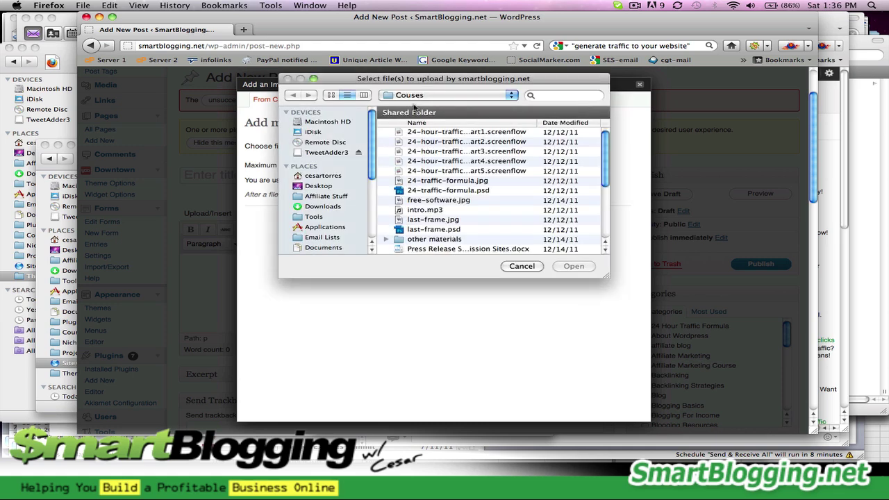
pyautogui.click(413, 99)
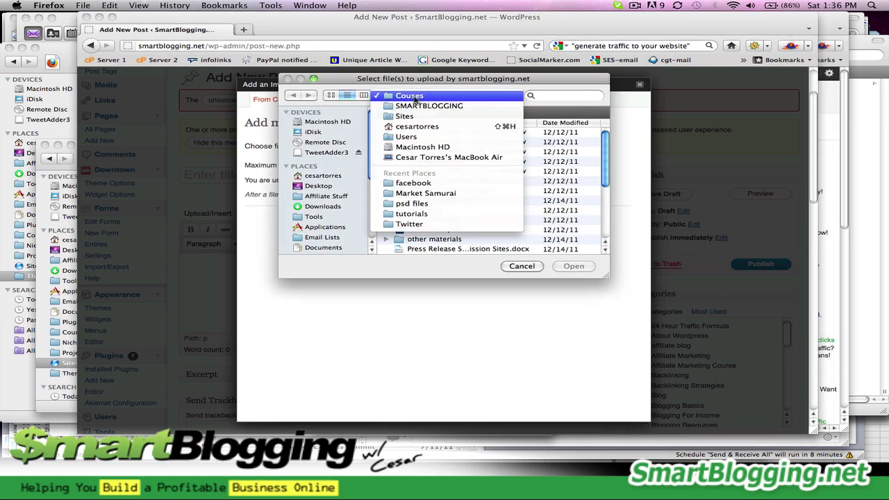
pyautogui.click(416, 214)
pyautogui.click(420, 132)
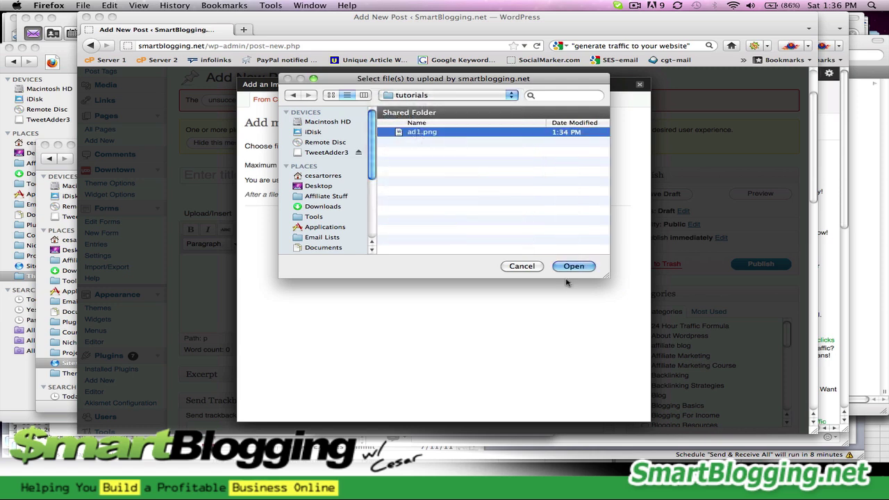
pyautogui.click(573, 266)
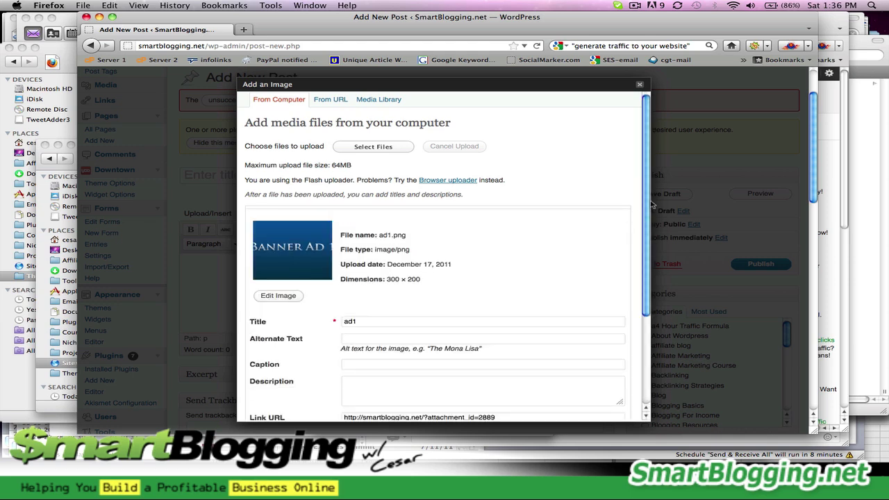
# Copy the title 'MLSP Training Video' into the image's Alternate Text field
pyautogui.scroll(-4, 648, 202)
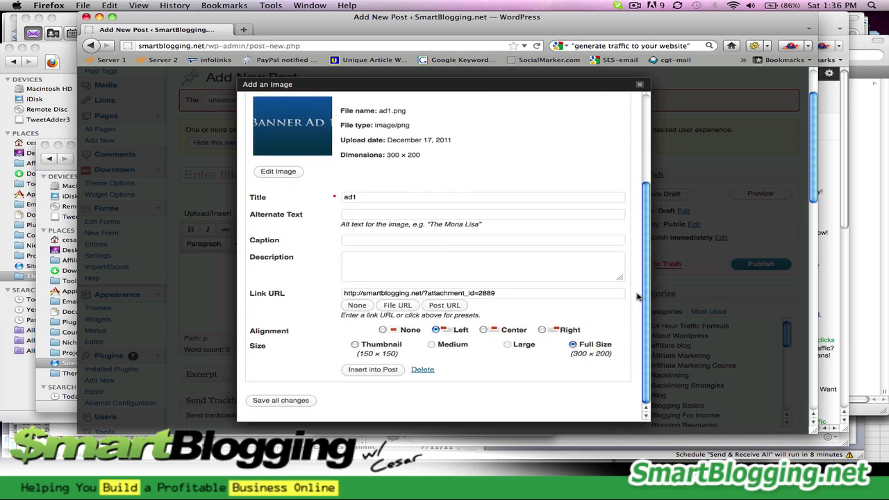
pyautogui.scroll(5, 637, 295)
pyautogui.scroll(-4, 641, 286)
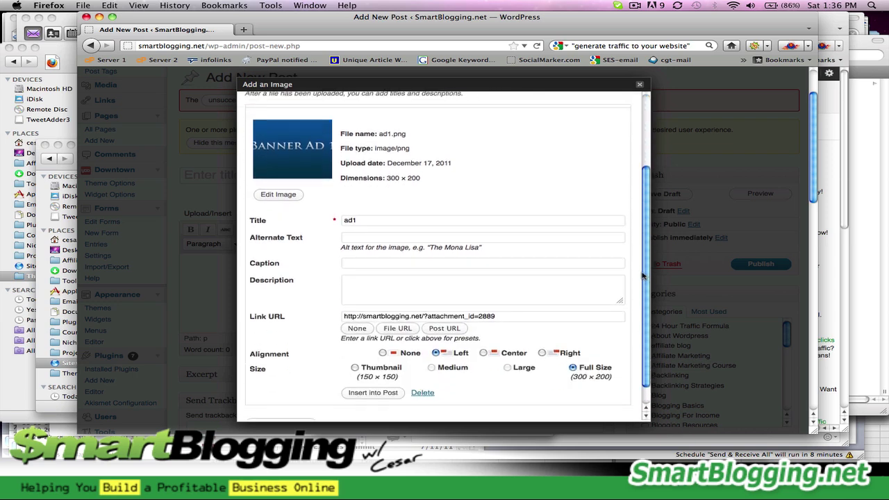
pyautogui.scroll(4, 642, 281)
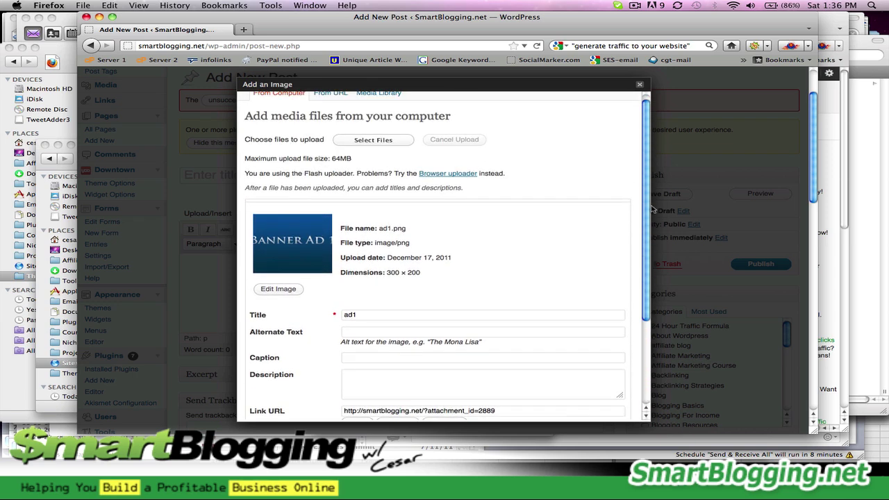
pyautogui.scroll(-3, 640, 274)
pyautogui.scroll(-1, 639, 272)
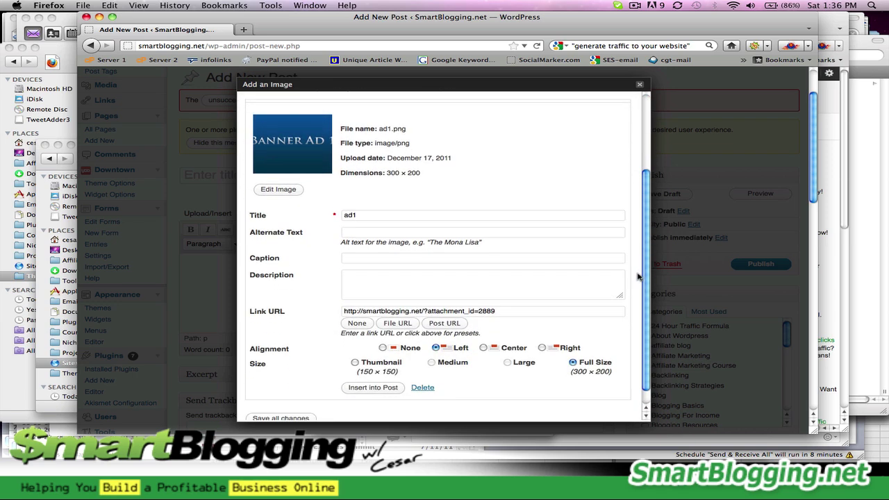
pyautogui.scroll(4, 637, 276)
pyautogui.scroll(-4, 637, 277)
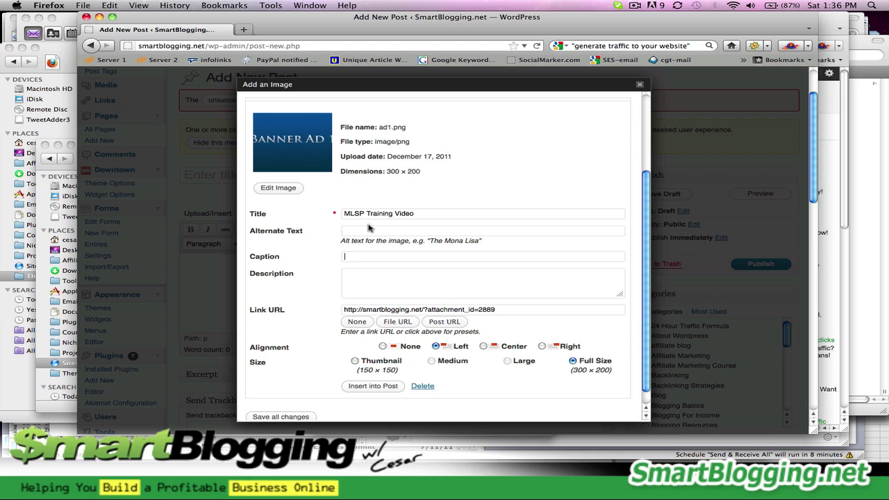
pyautogui.press('super+a')
pyautogui.press('super+c')
pyautogui.click(366, 230)
pyautogui.press('super+v')
# Select the image's link URL and set its alignment to Center
pyautogui.click(379, 291)
pyautogui.tripleClick(379, 309)
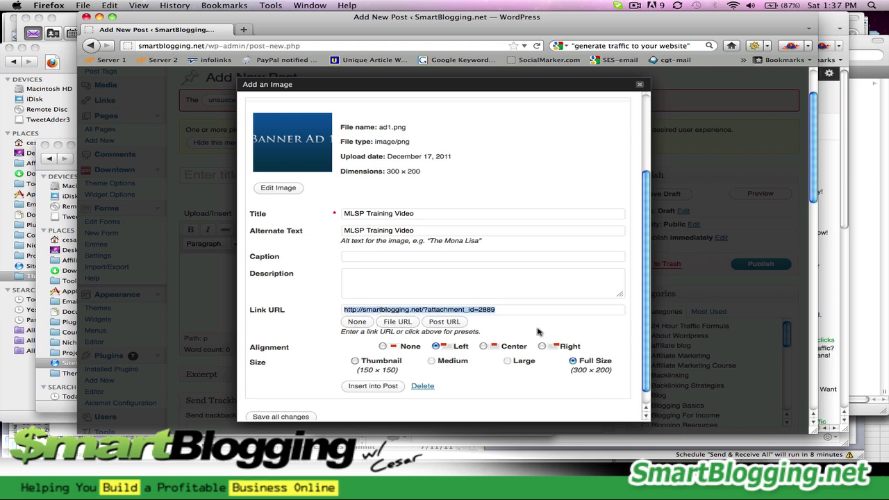
pyautogui.scroll(-2, 647, 272)
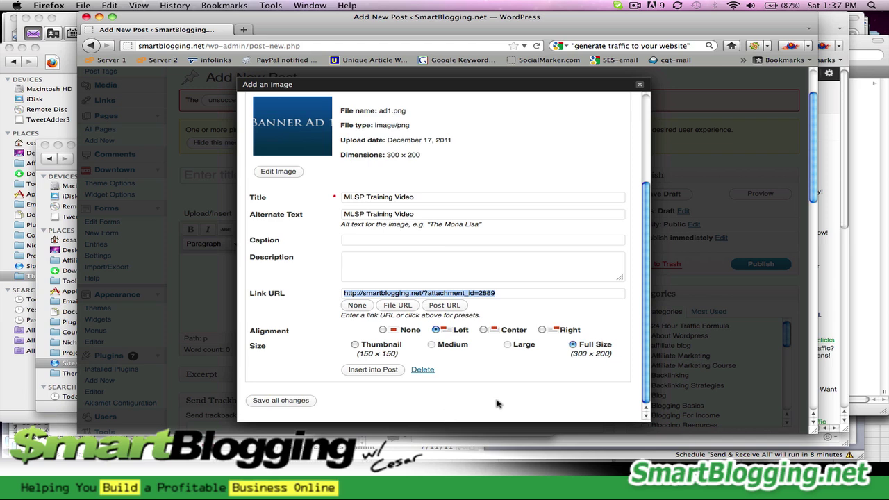
pyautogui.click(484, 330)
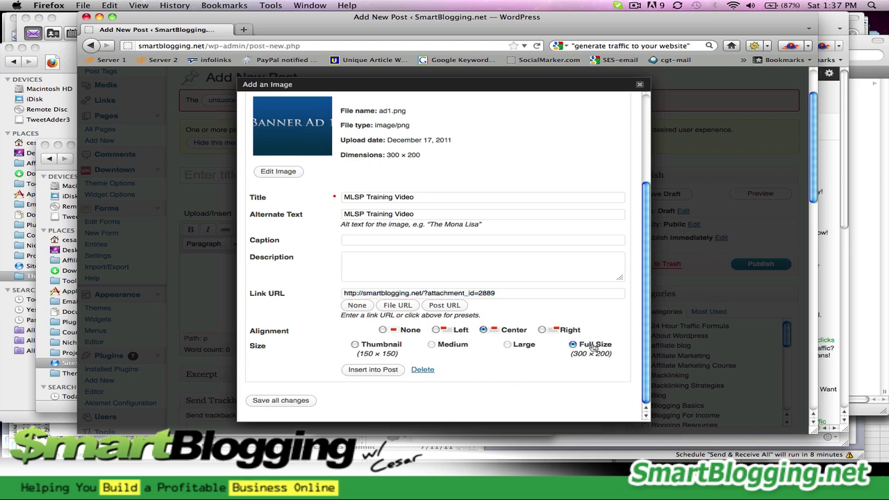
# Insert the centred, full-size ad1 image into the post draft
pyautogui.click(369, 371)
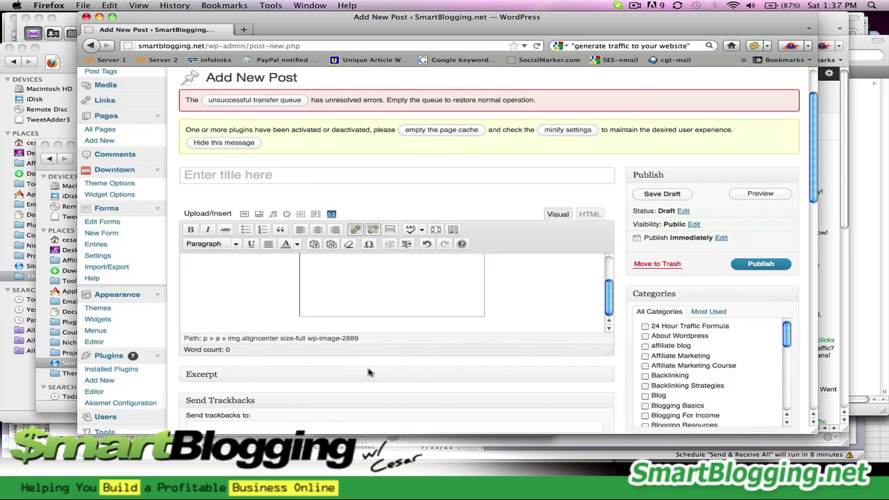
pyautogui.scroll(-1, 610, 287)
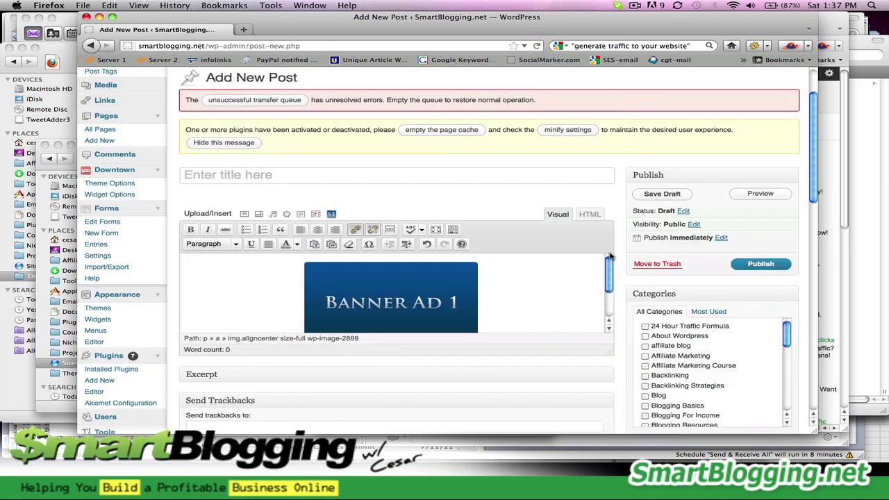
pyautogui.scroll(2, 611, 258)
# Copy the post's entire ad1.png HTML markup, then go to the Widgets page
pyautogui.click(590, 215)
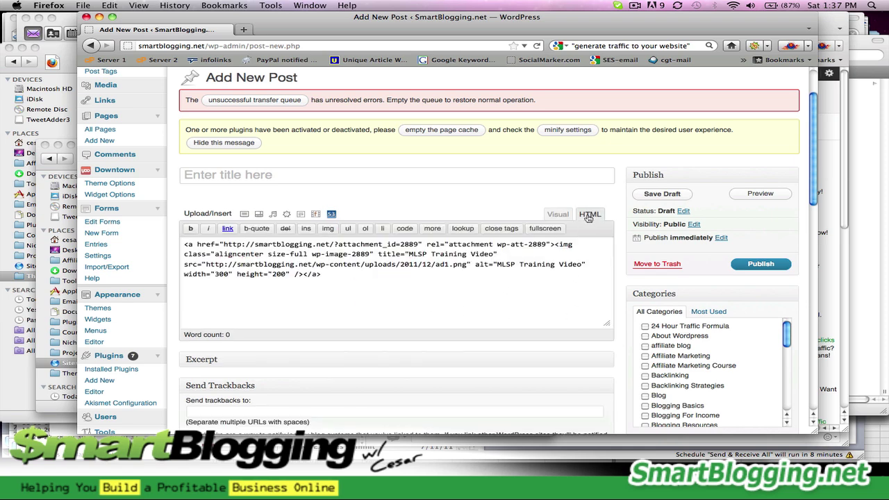
pyautogui.press('super+a')
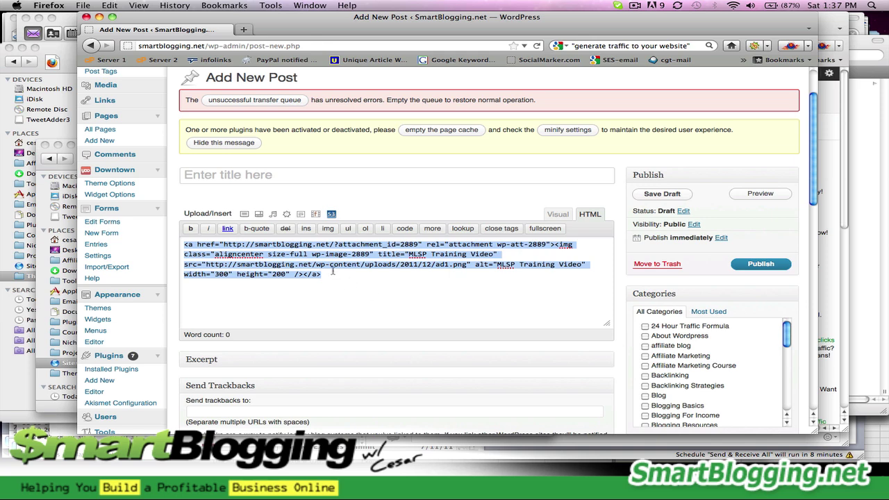
pyautogui.rightClick(297, 249)
pyautogui.click(319, 280)
pyautogui.click(423, 325)
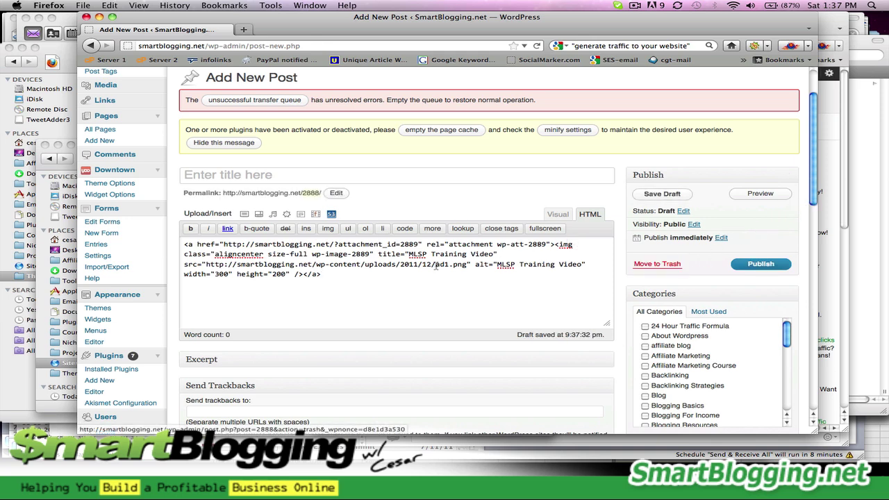
pyautogui.click(98, 320)
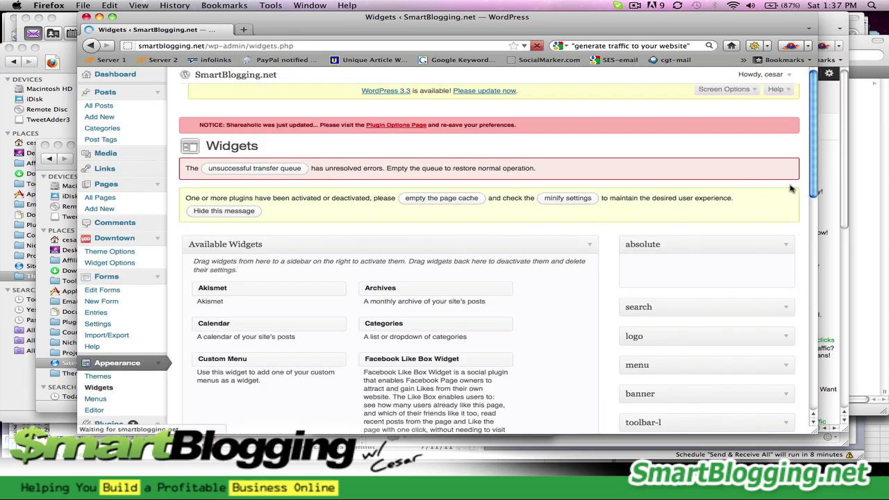
# Expand the sidebar-b widget area to show its widgets
pyautogui.moveTo(814, 189); pyautogui.dragTo(783, 341)
pyautogui.click(784, 280)
pyautogui.click(785, 281)
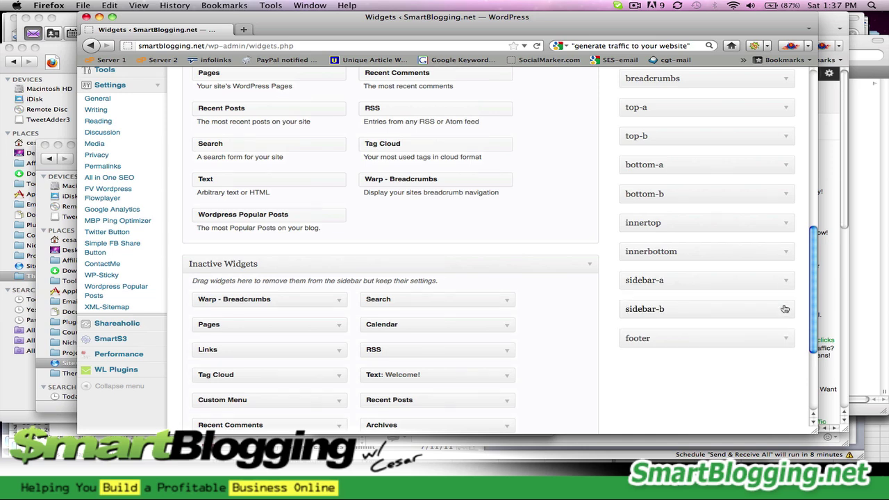
pyautogui.click(785, 309)
pyautogui.moveTo(814, 311); pyautogui.dragTo(809, 369)
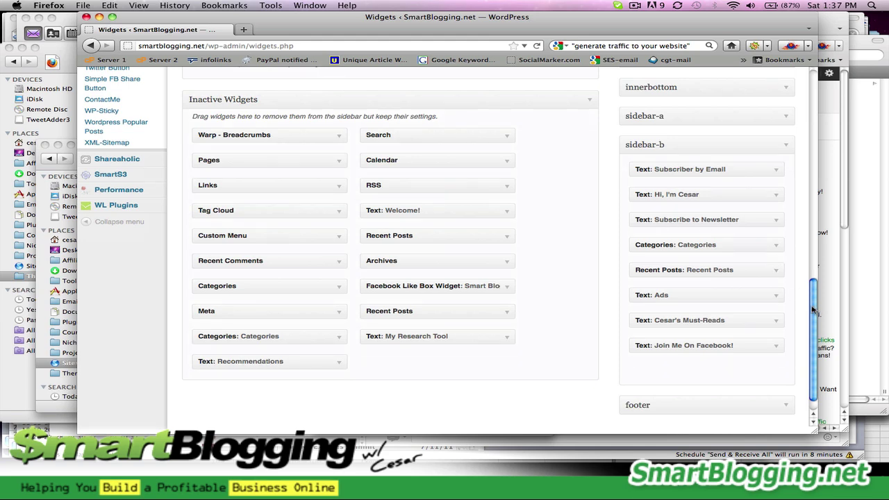
pyautogui.moveTo(813, 310); pyautogui.dragTo(821, 275)
# Drag a Text widget into sidebar-b below Join Me On Facebook
pyautogui.scroll(-2, 652, 157)
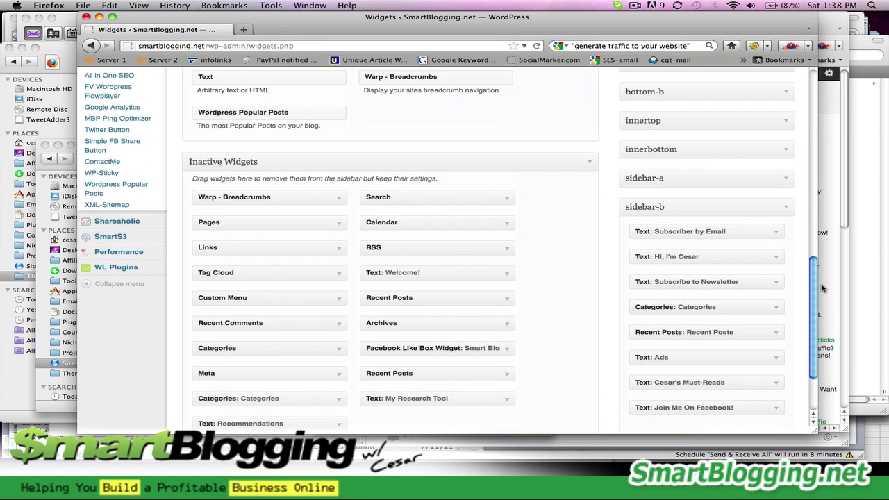
pyautogui.moveTo(817, 267); pyautogui.dragTo(820, 227)
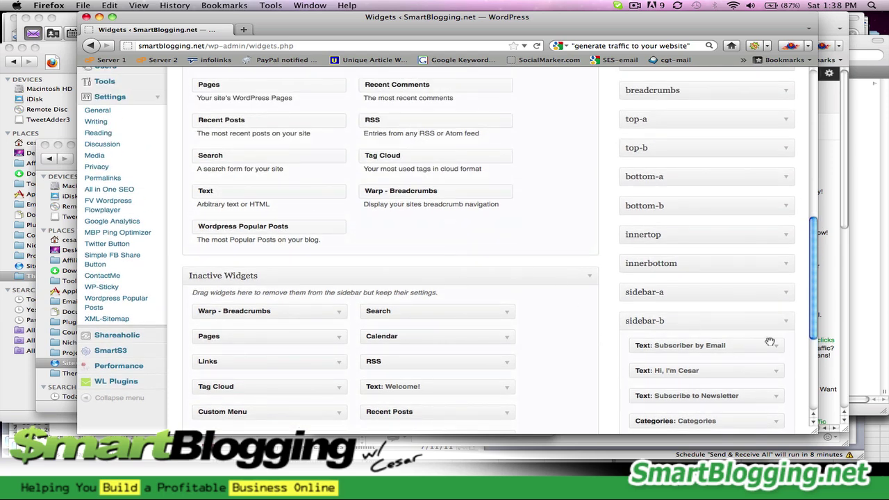
pyautogui.moveTo(811, 336); pyautogui.dragTo(801, 394)
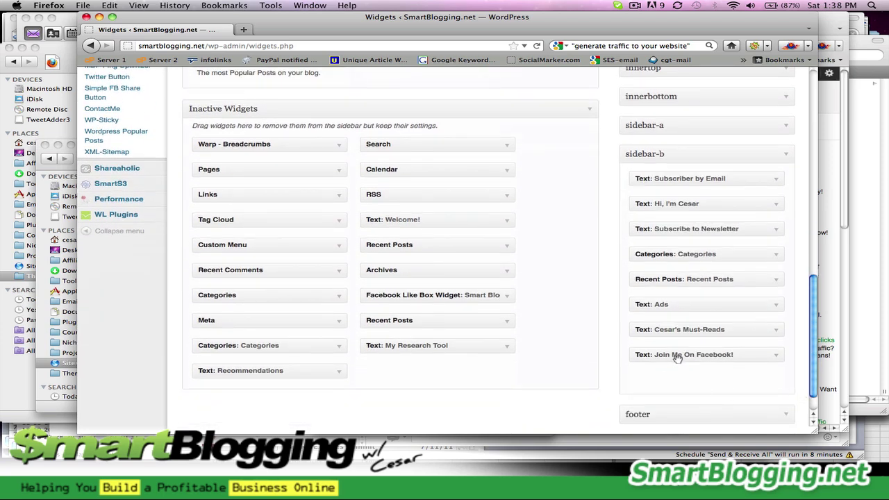
pyautogui.moveTo(814, 384); pyautogui.dragTo(815, 373)
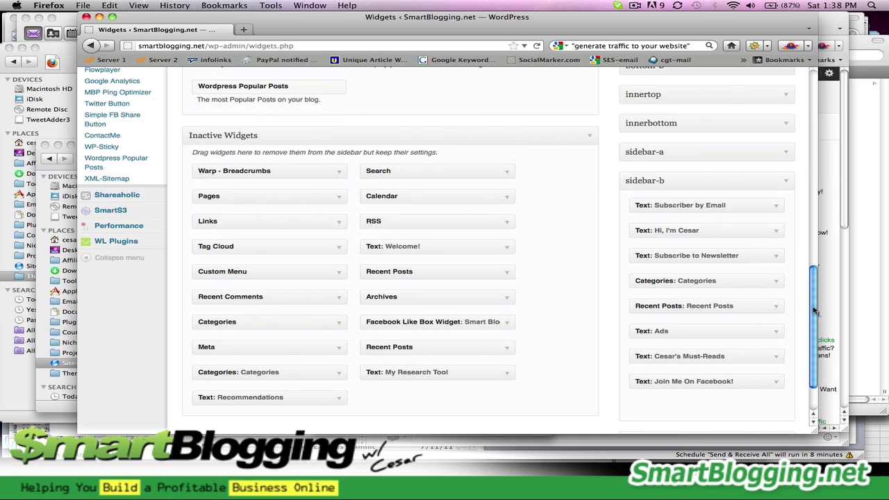
pyautogui.scroll(3, 448, 204)
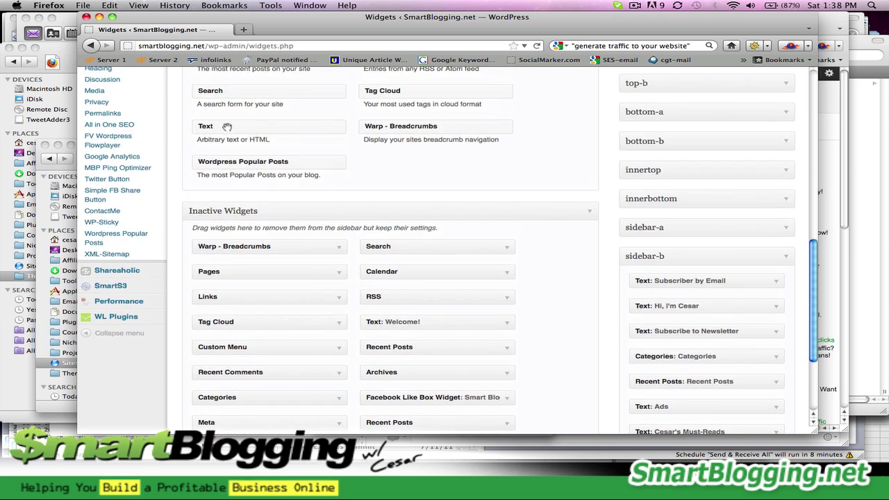
pyautogui.moveTo(226, 127); pyautogui.dragTo(667, 369)
# Title the Text widget 'Ad Banner title Goes Here' and paste the ad1.png image-link HTML into it
pyautogui.moveTo(816, 332); pyautogui.dragTo(818, 369)
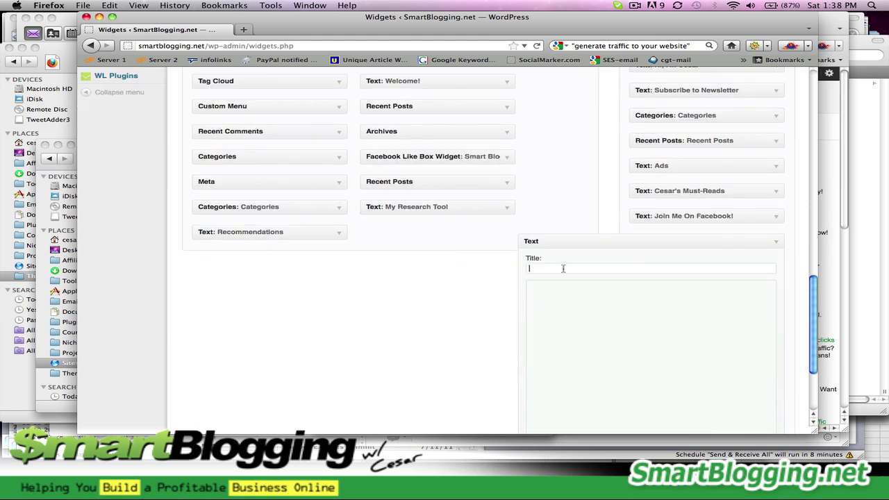
pyautogui.write('Ad Banner')
pyautogui.click(567, 303)
pyautogui.tripleClick(567, 270)
pyautogui.click(574, 269)
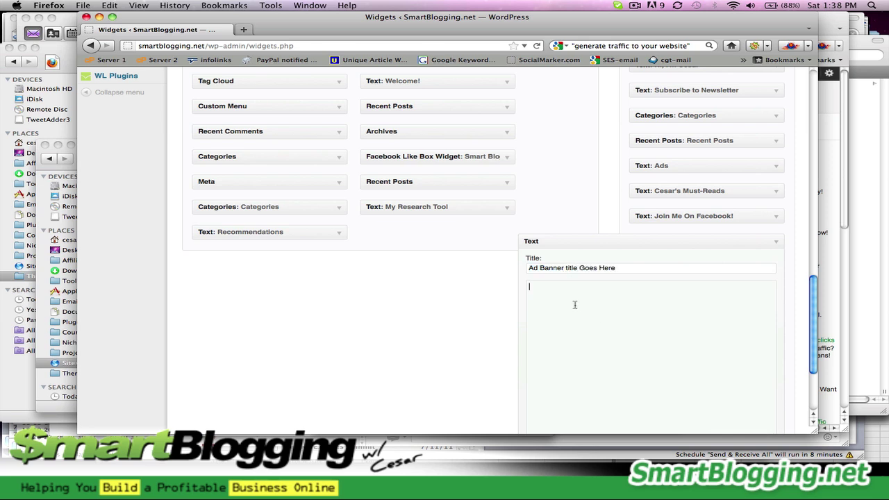
pyautogui.press('super+v')
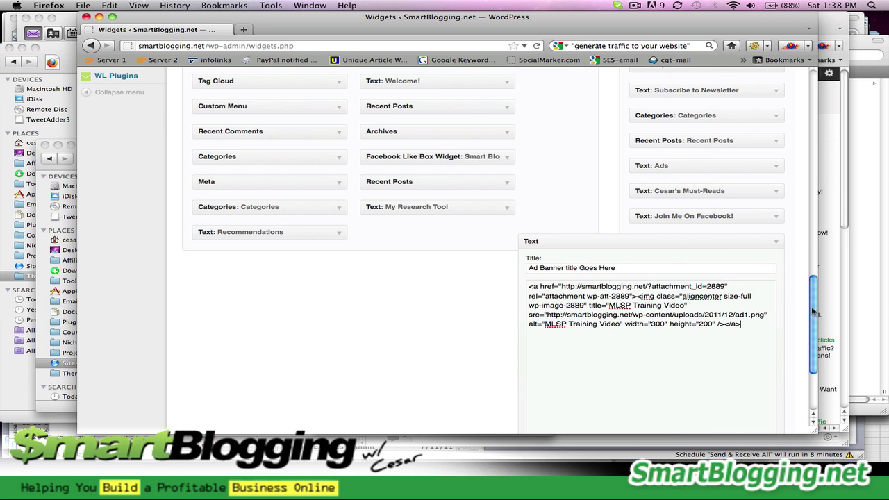
pyautogui.scroll(-5, 818, 314)
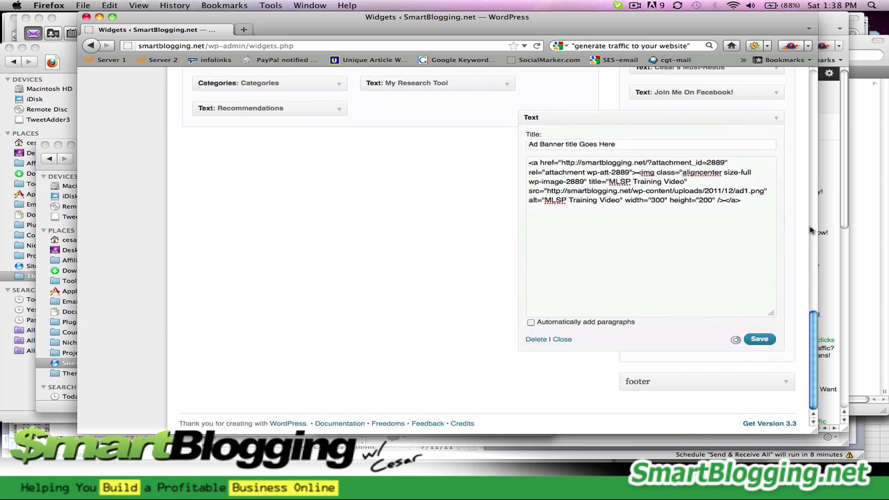
# Open SmartBlogging.net in a new tab, check the sidebar banner, then return to Widgets
pyautogui.moveTo(811, 317); pyautogui.dragTo(812, 84)
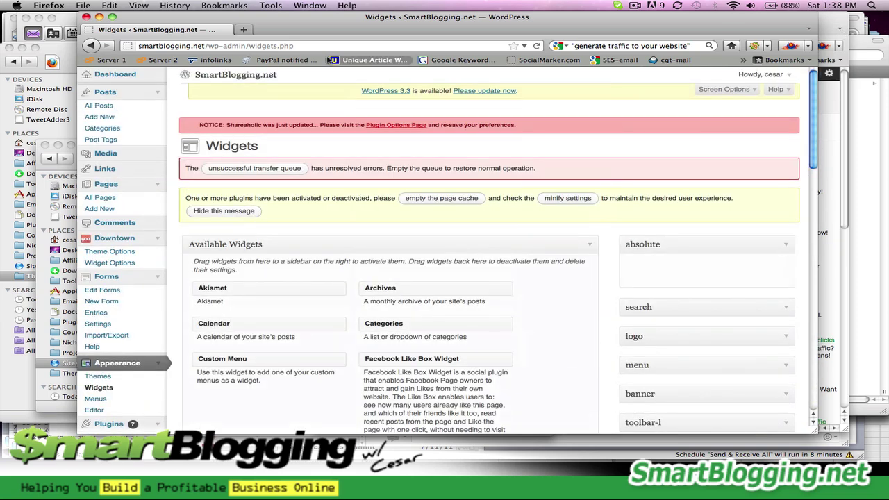
pyautogui.rightClick(235, 79)
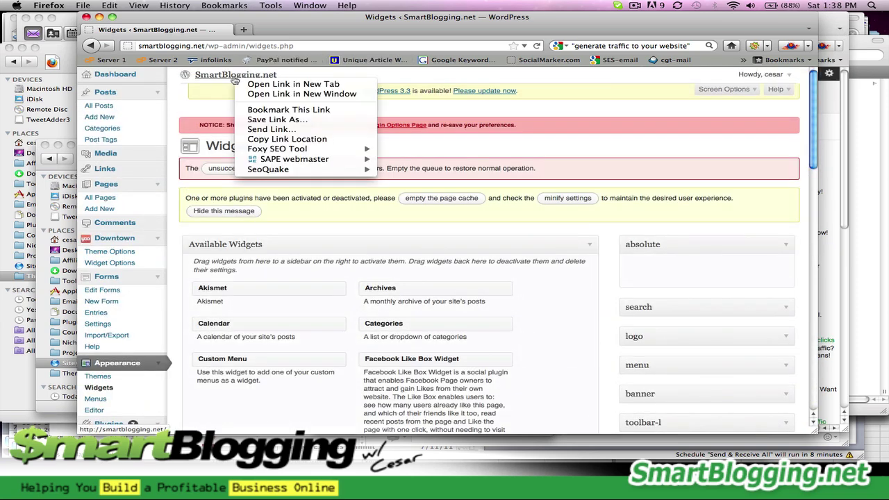
pyautogui.click(309, 83)
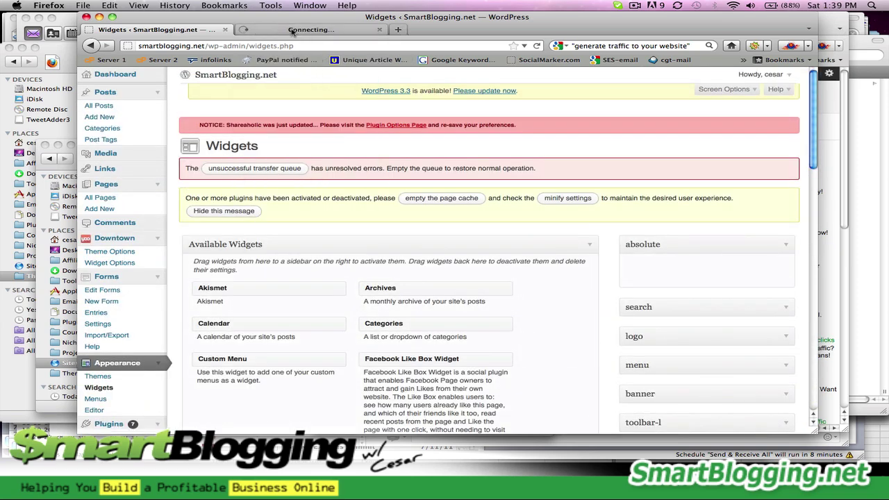
pyautogui.click(293, 30)
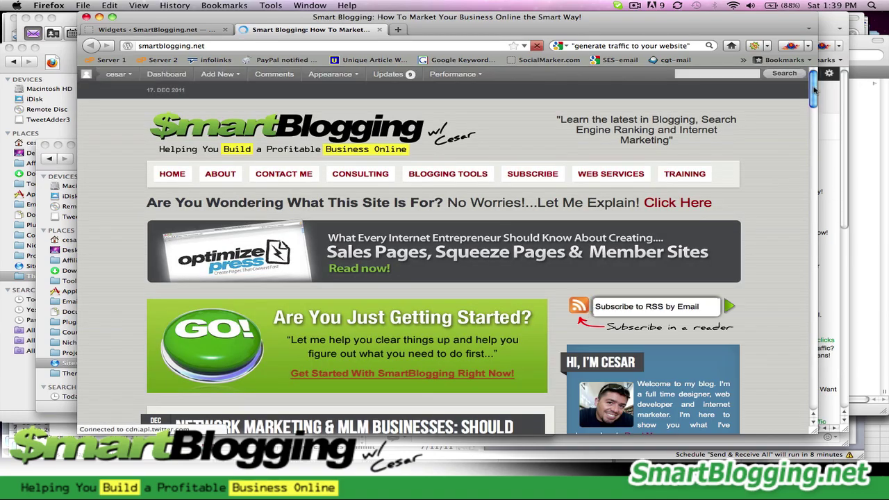
pyautogui.moveTo(815, 89); pyautogui.dragTo(816, 299)
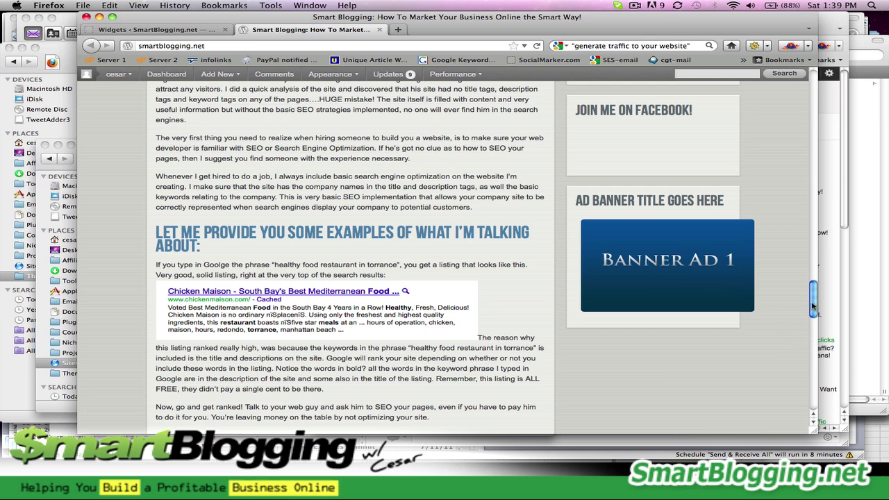
pyautogui.moveTo(812, 305); pyautogui.dragTo(813, 128)
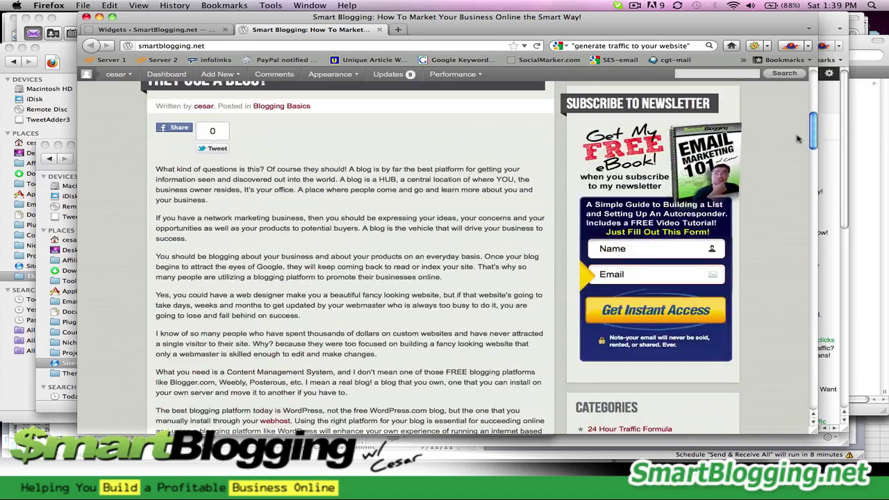
pyautogui.click(184, 31)
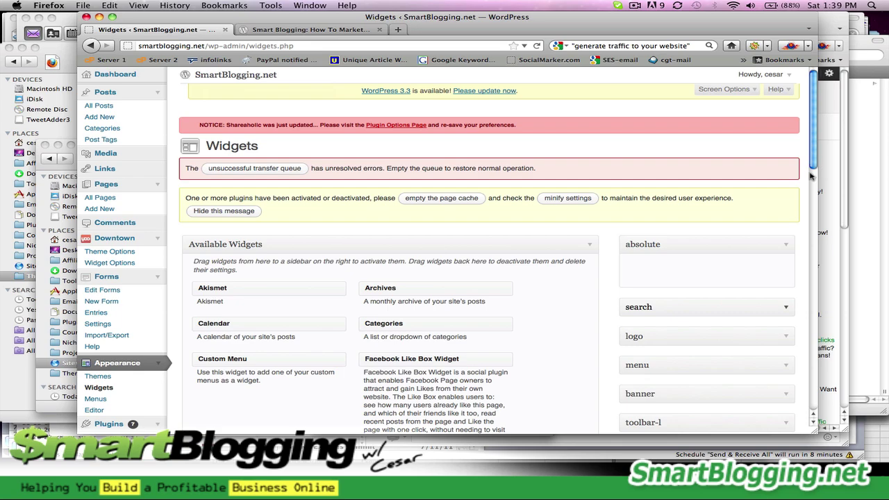
# Close the extra Widgets tab and bring the Widgets admin window to the front
pyautogui.press('super+w')
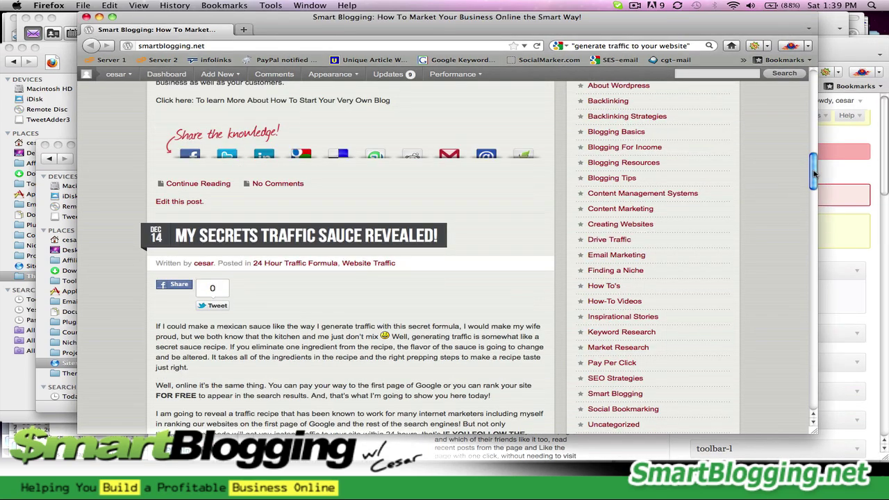
pyautogui.moveTo(211, 17); pyautogui.dragTo(196, 176)
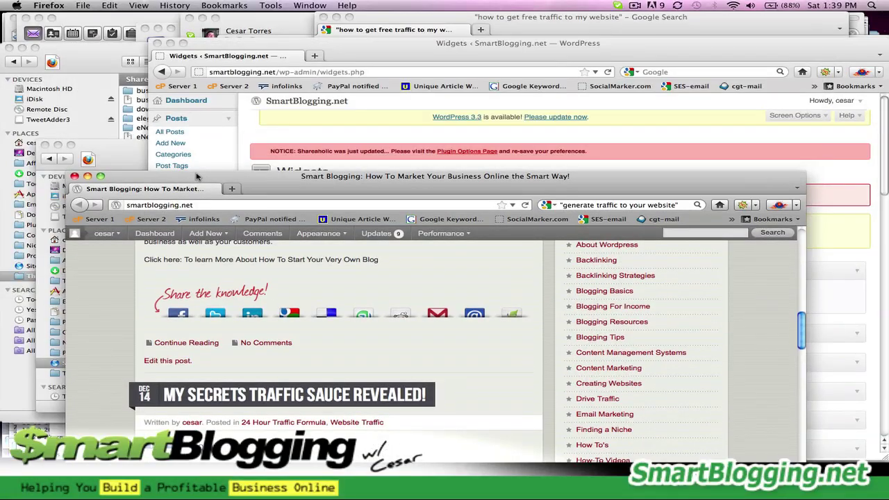
pyautogui.click(311, 145)
pyautogui.moveTo(553, 53); pyautogui.dragTo(452, 27)
pyautogui.moveTo(787, 131); pyautogui.dragTo(768, 339)
# Copy the ad1.png image-link HTML from the banner widget's content
pyautogui.press('super+a')
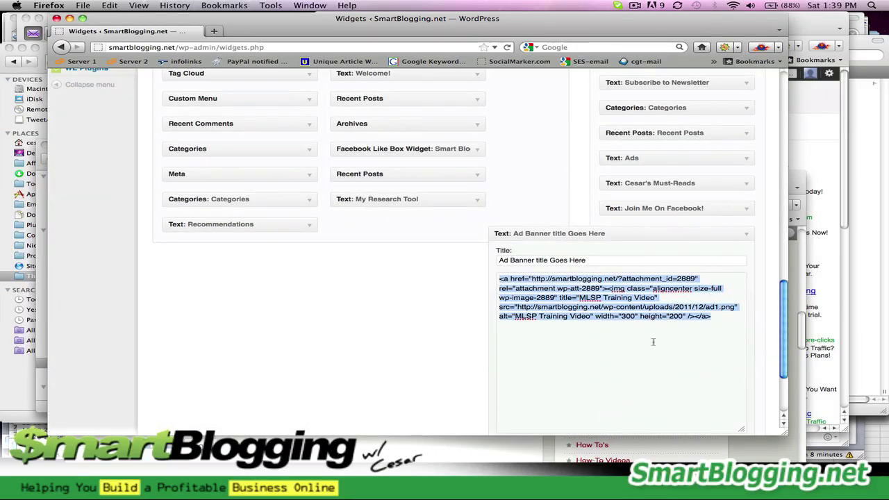
pyautogui.rightClick(623, 318)
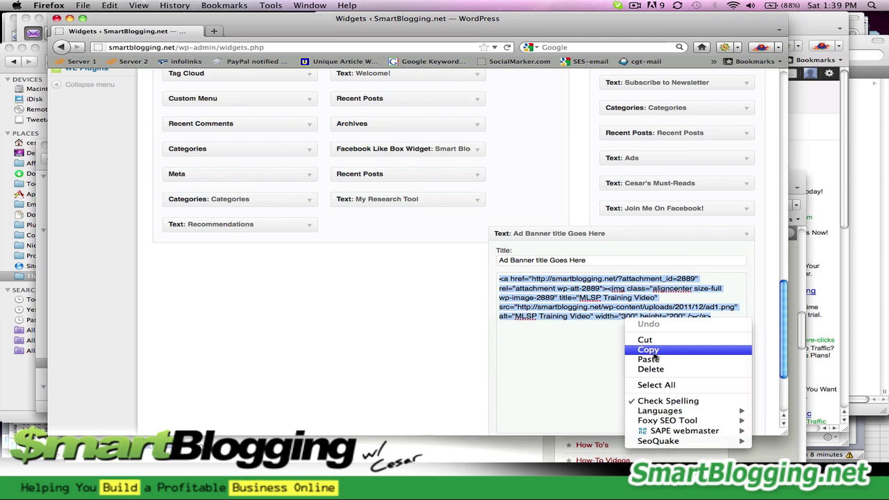
pyautogui.click(743, 350)
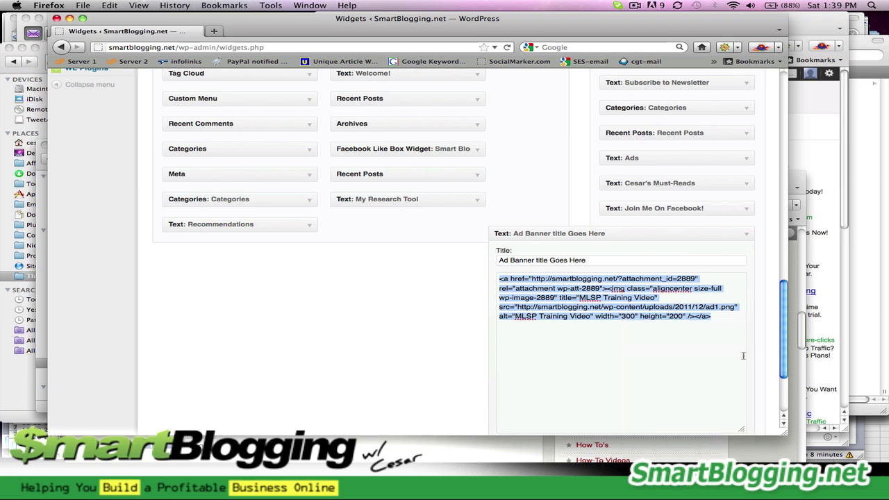
pyautogui.moveTo(783, 368); pyautogui.dragTo(774, 178)
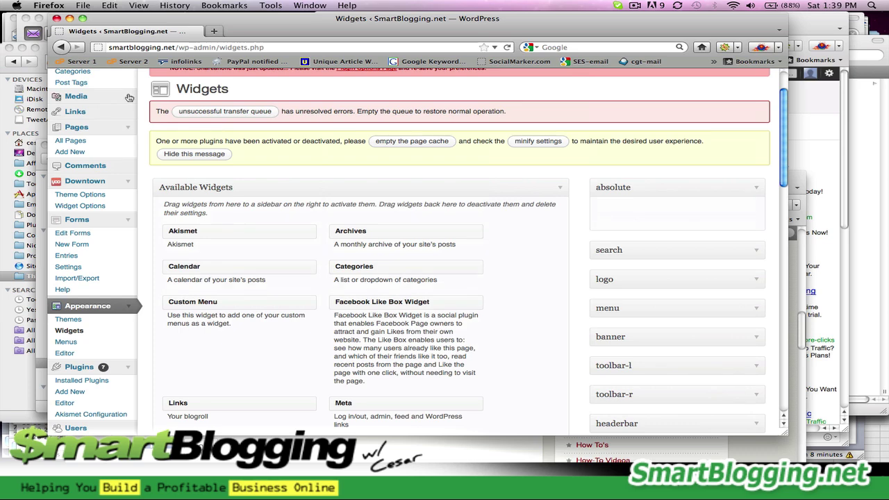
# Paste the image-link HTML into a new post and view it in Visual mode
pyautogui.click(785, 78)
pyautogui.click(75, 118)
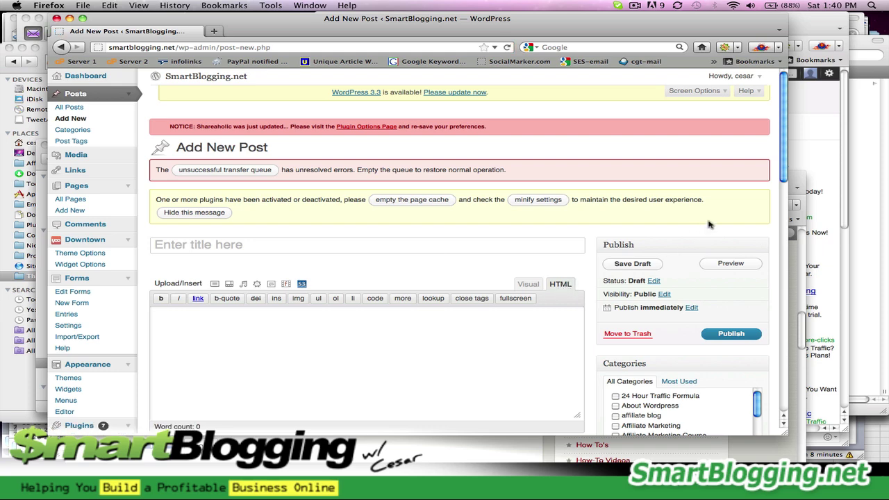
pyautogui.moveTo(785, 171); pyautogui.dragTo(780, 212)
pyautogui.click(502, 204)
pyautogui.press('super+v')
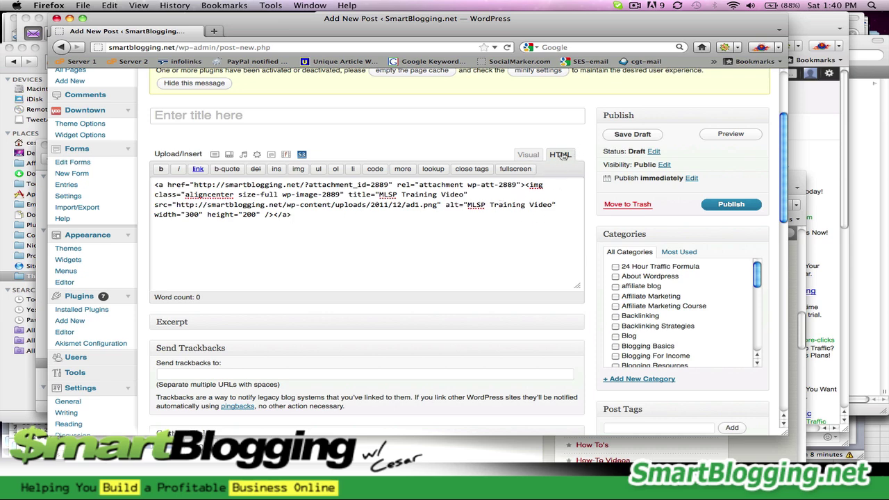
pyautogui.click(527, 156)
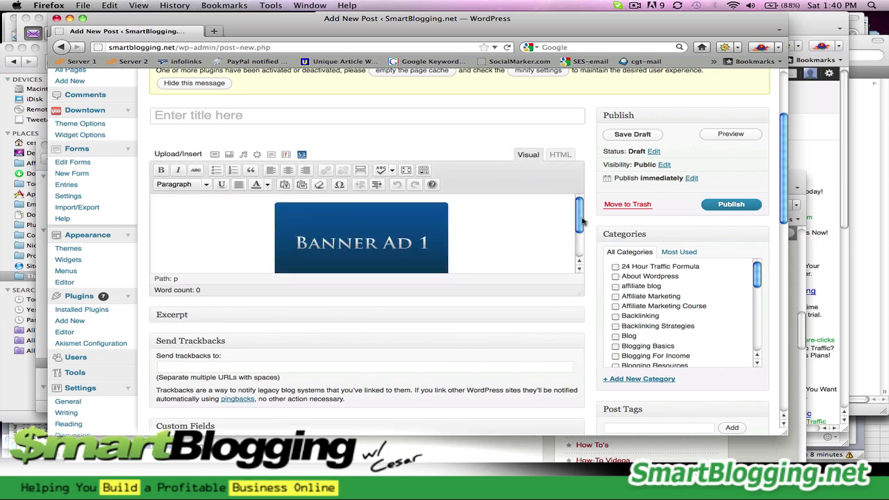
# Shrink the Banner Ad 1 image to 241×160, select its HTML code, and go to Widgets
pyautogui.moveTo(582, 222); pyautogui.dragTo(583, 245)
pyautogui.moveTo(581, 290); pyautogui.dragTo(580, 379)
pyautogui.click(433, 293)
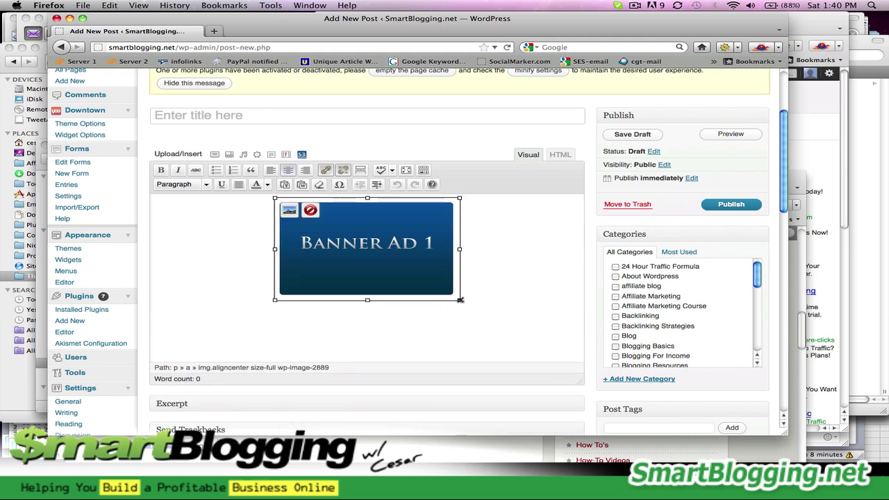
pyautogui.moveTo(459, 299); pyautogui.dragTo(414, 275)
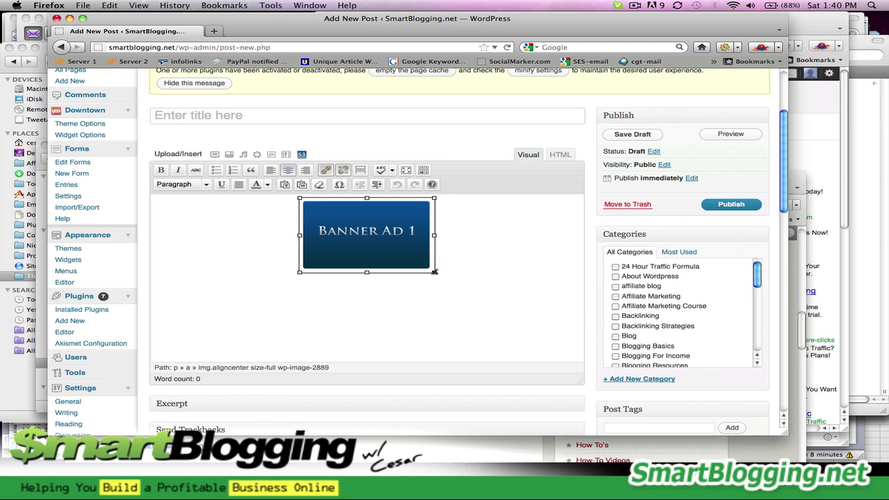
pyautogui.moveTo(434, 271)
pyautogui.mouseDown()
pyautogui.moveTo(498, 312)
pyautogui.moveTo(443, 279)
pyautogui.mouseUp()
pyautogui.click(559, 155)
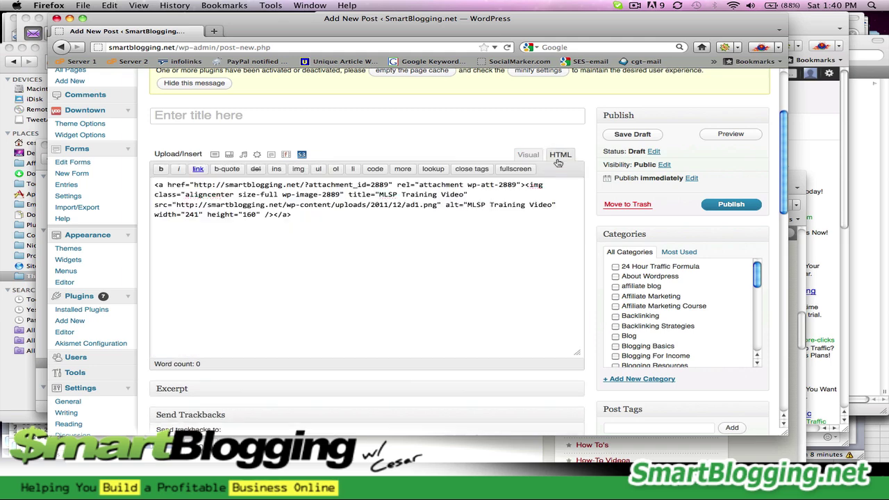
pyautogui.press('super+a')
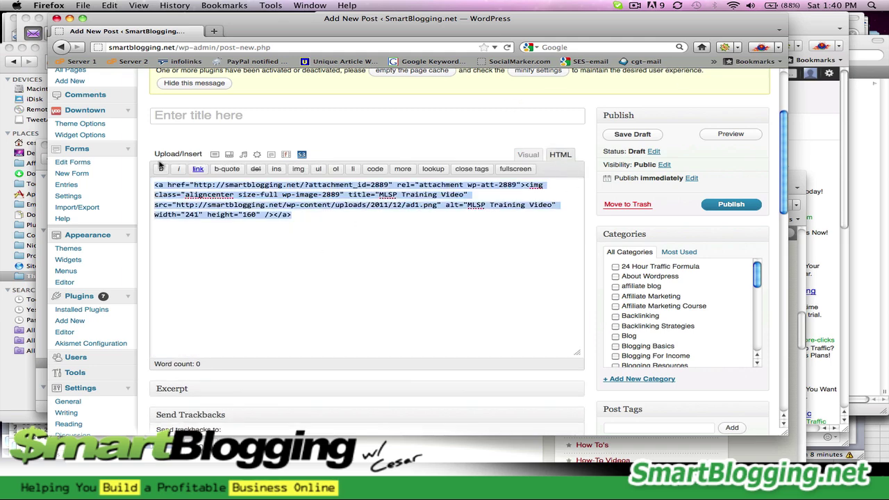
pyautogui.click(69, 259)
# Leave the unsaved post and expand the sidebar-b widget area
pyautogui.click(526, 87)
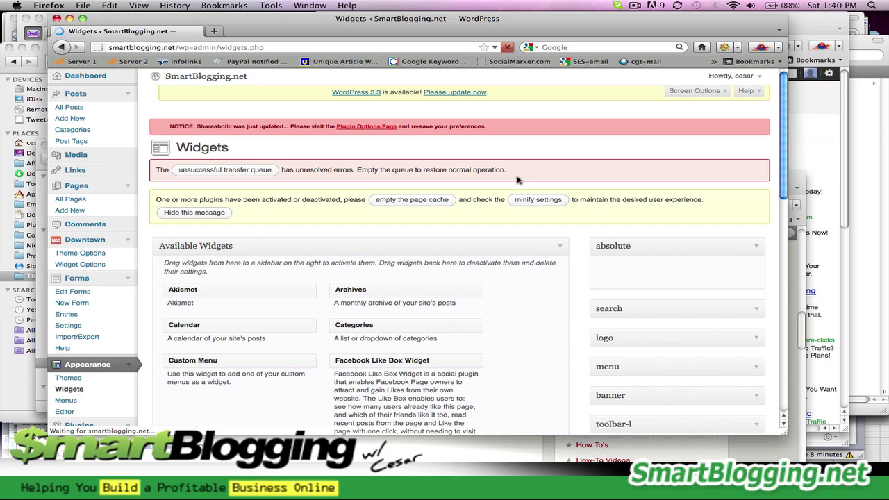
pyautogui.scroll(-10, 762, 281)
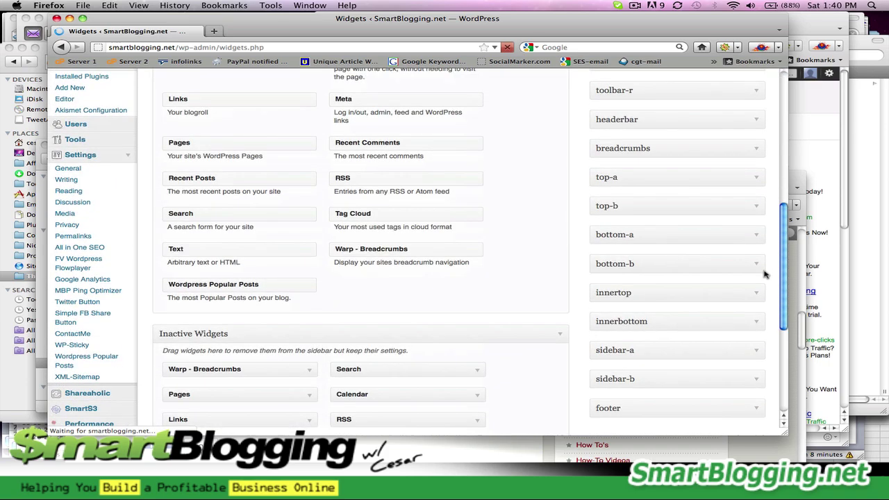
pyautogui.scroll(-5, 761, 299)
pyautogui.scroll(1, 761, 326)
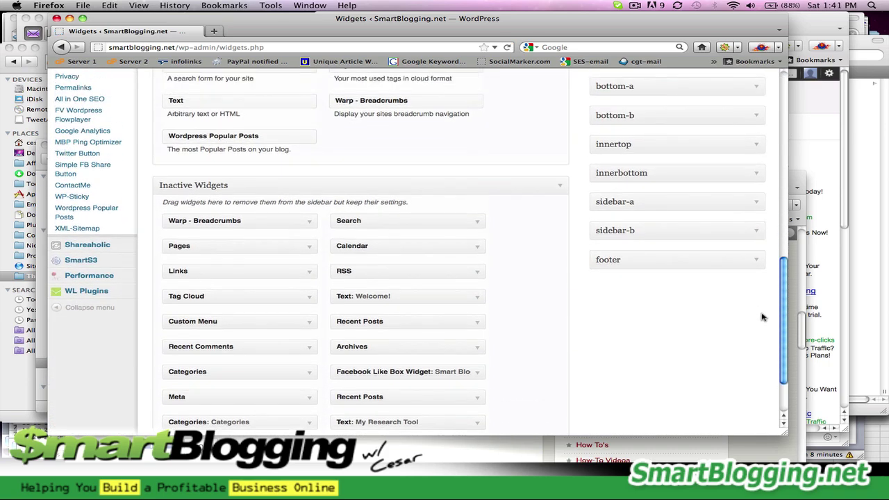
pyautogui.click(759, 230)
pyautogui.click(760, 230)
pyautogui.click(760, 230)
pyautogui.scroll(-5, 779, 273)
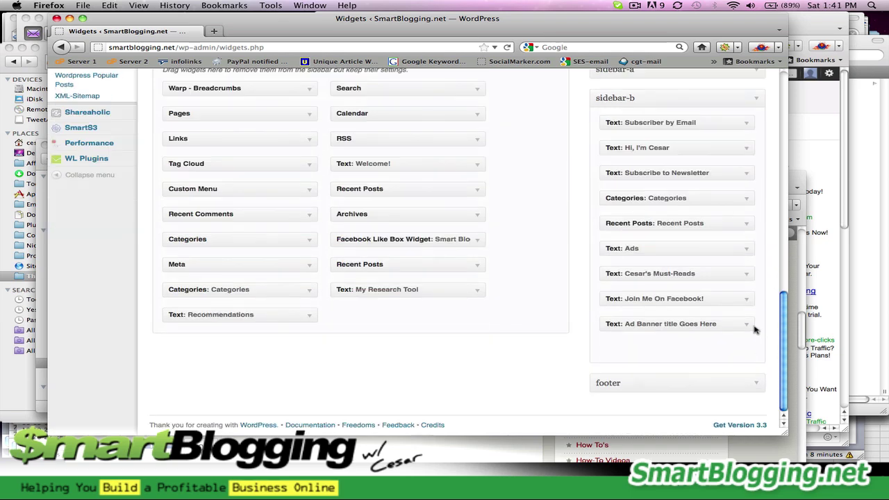
# Replace the Ad Banner widget's code with the 241×160 image code and save it
pyautogui.click(750, 325)
pyautogui.moveTo(782, 332); pyautogui.dragTo(780, 382)
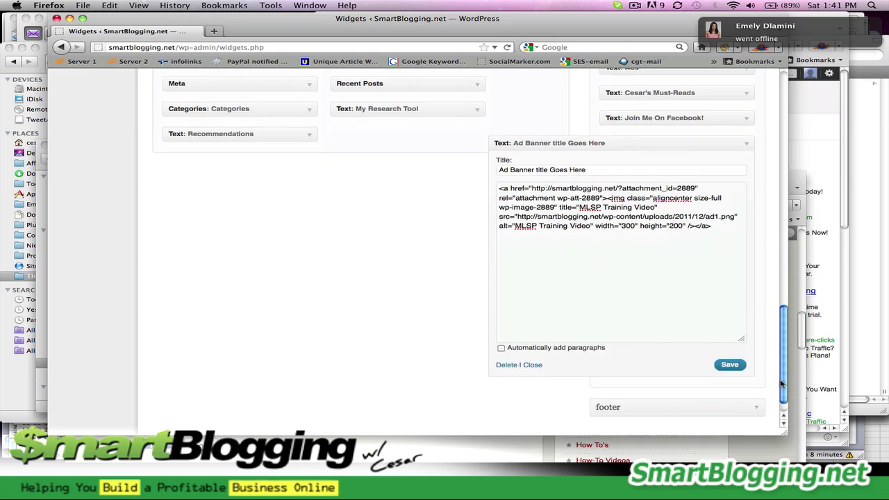
pyautogui.press('super+a')
pyautogui.press('super+v')
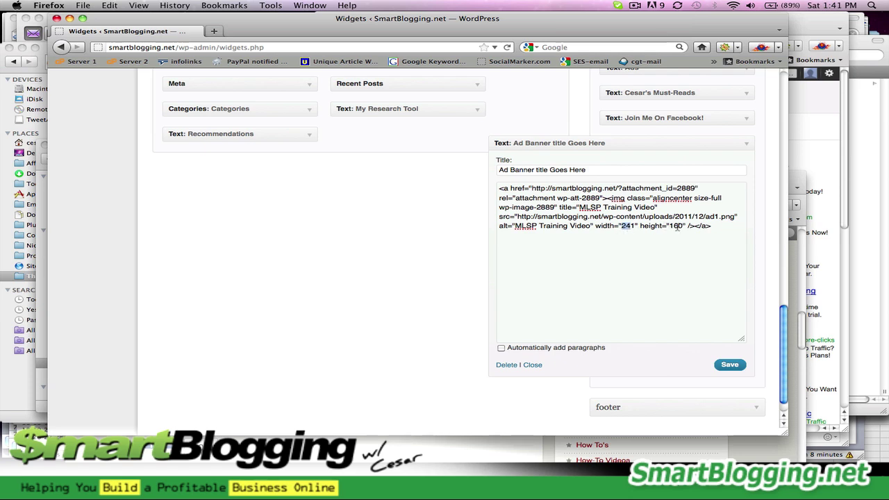
pyautogui.click(729, 366)
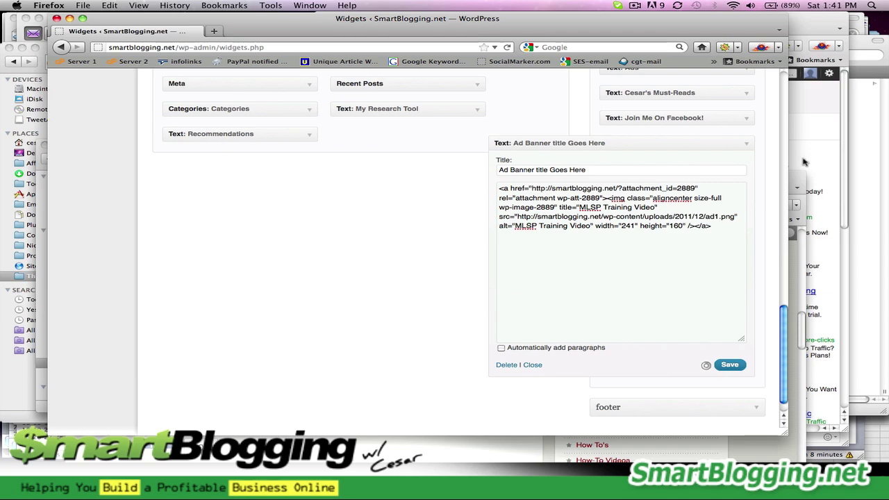
pyautogui.click(809, 123)
pyautogui.click(322, 17)
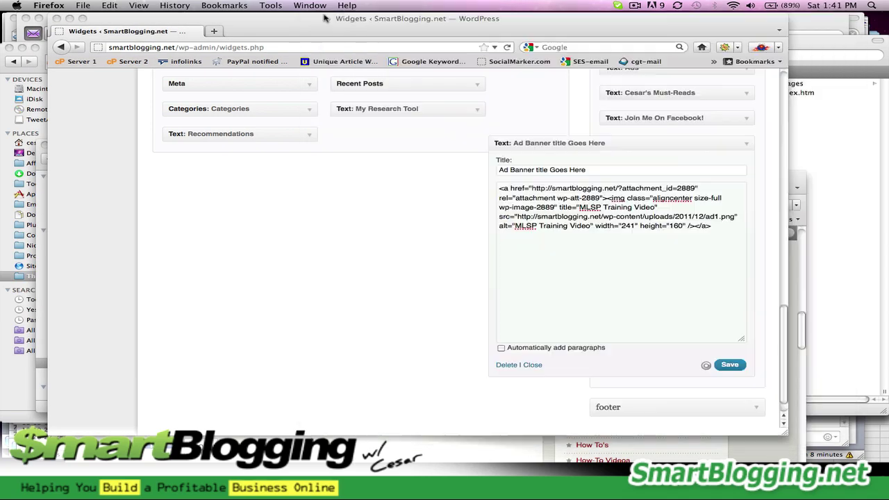
# Bring the live SmartBlogging.net window forward, reload it, and scroll to the resized sidebar banner
pyautogui.moveTo(312, 22); pyautogui.dragTo(315, 99)
pyautogui.click(309, 5)
pyautogui.click(318, 44)
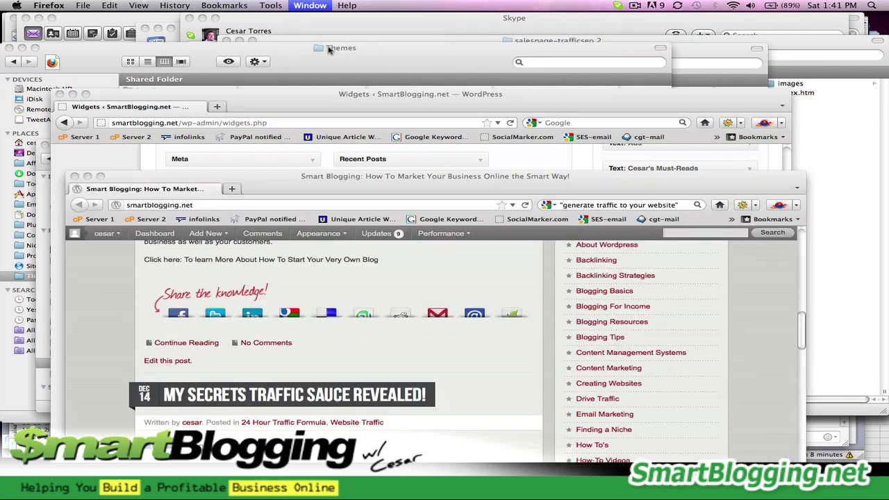
pyautogui.moveTo(317, 184); pyautogui.dragTo(314, 33)
pyautogui.click(522, 54)
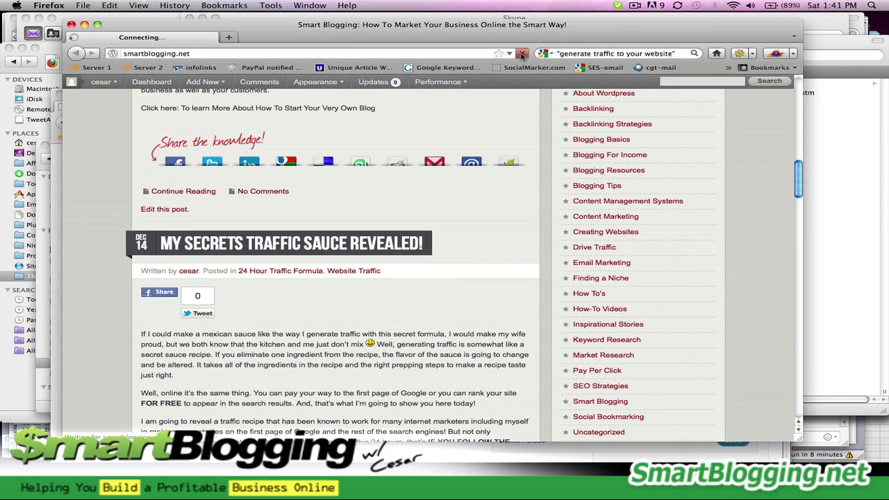
pyautogui.moveTo(798, 174); pyautogui.dragTo(784, 306)
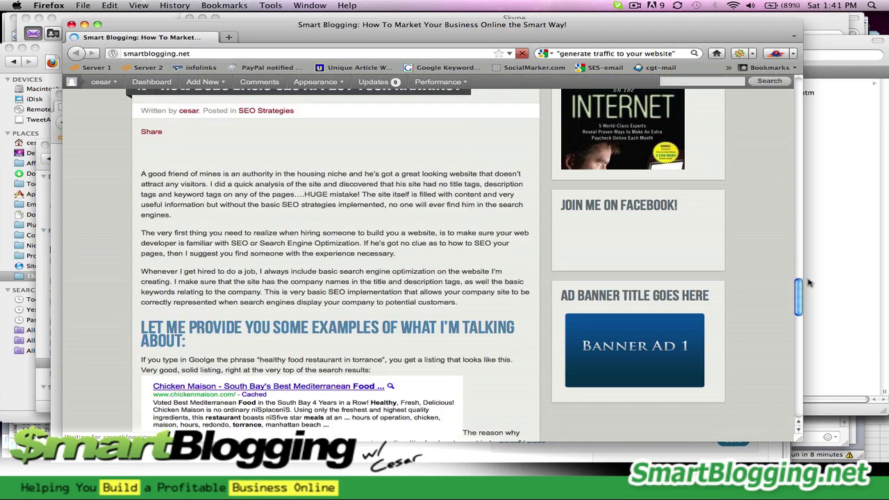
pyautogui.moveTo(800, 297); pyautogui.dragTo(798, 310)
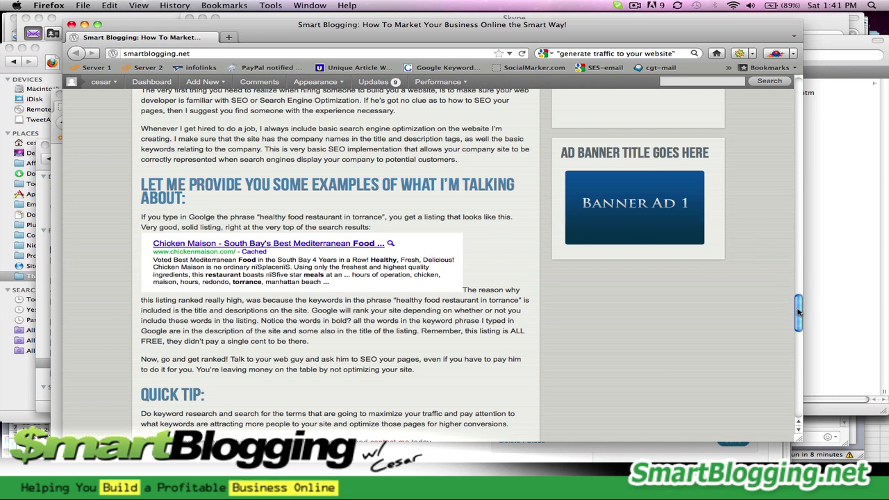
pyautogui.moveTo(799, 313); pyautogui.dragTo(777, 288)
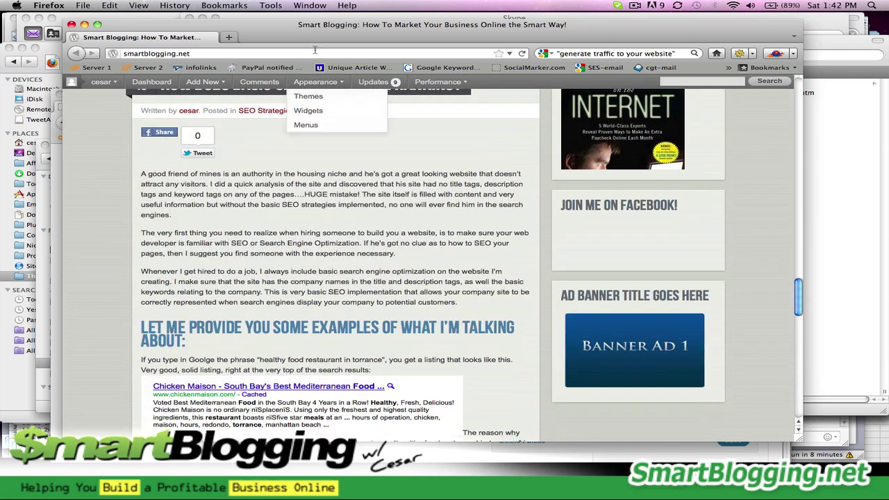
# Select the banner widget's image code and paste it into a new post
pyautogui.moveTo(281, 24); pyautogui.dragTo(414, 35)
pyautogui.click(144, 159)
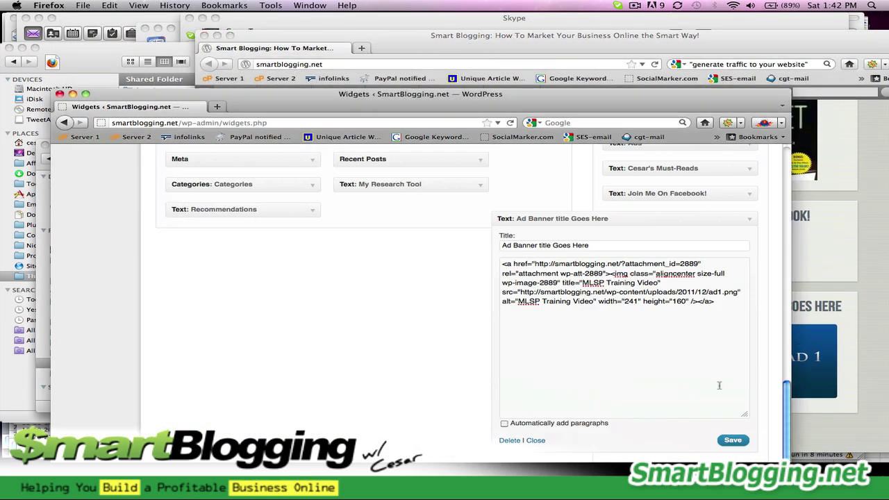
pyautogui.press('super+a')
pyautogui.press('super+c')
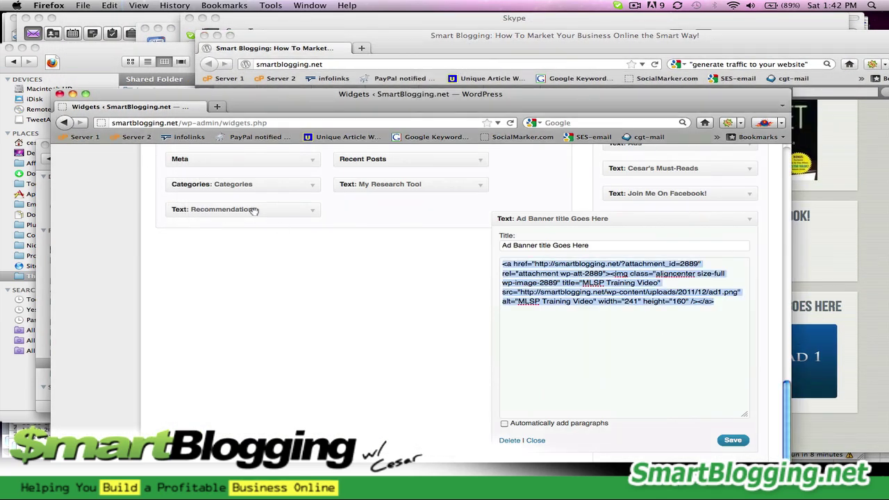
pyautogui.moveTo(786, 408); pyautogui.dragTo(783, 162)
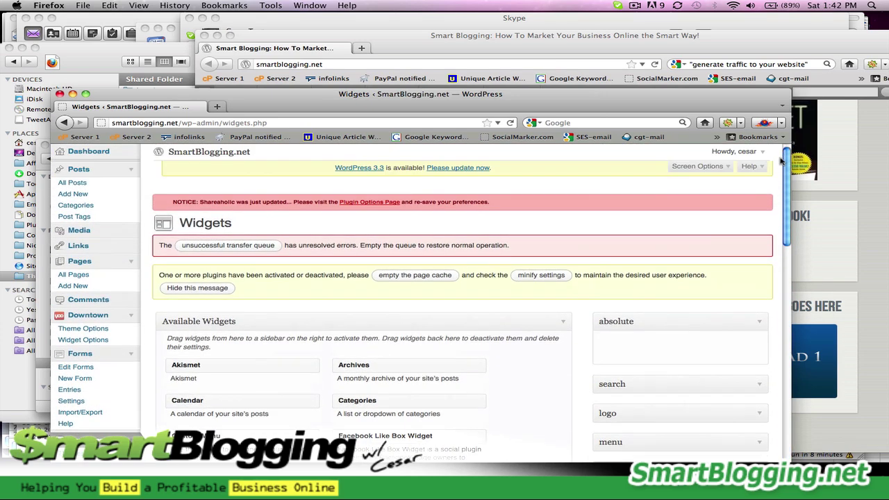
pyautogui.click(64, 194)
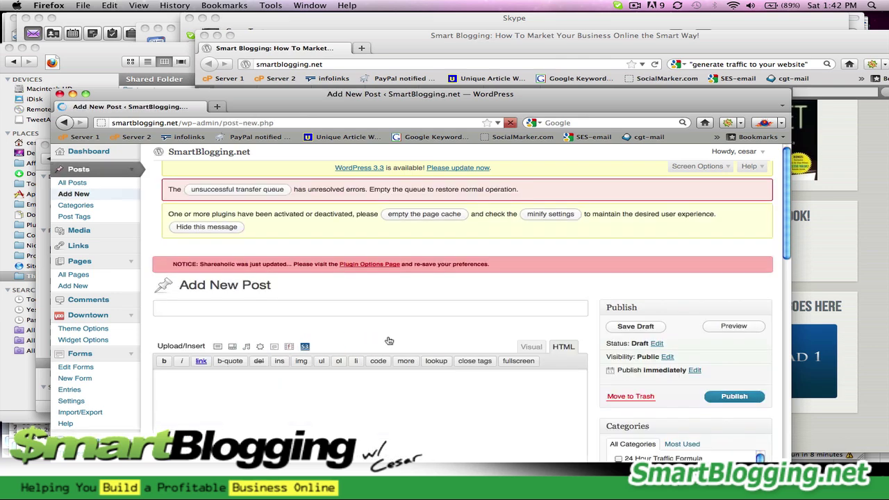
pyautogui.moveTo(605, 109); pyautogui.dragTo(606, 33)
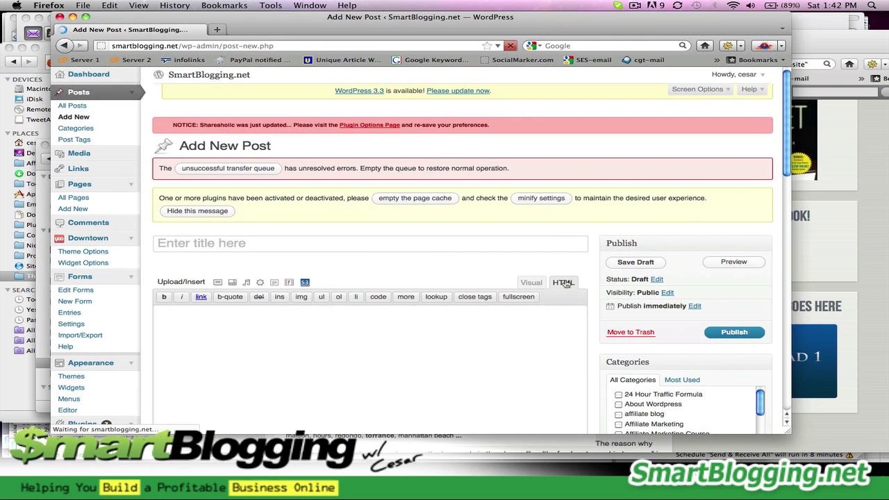
pyautogui.click(330, 369)
pyautogui.press('super+v')
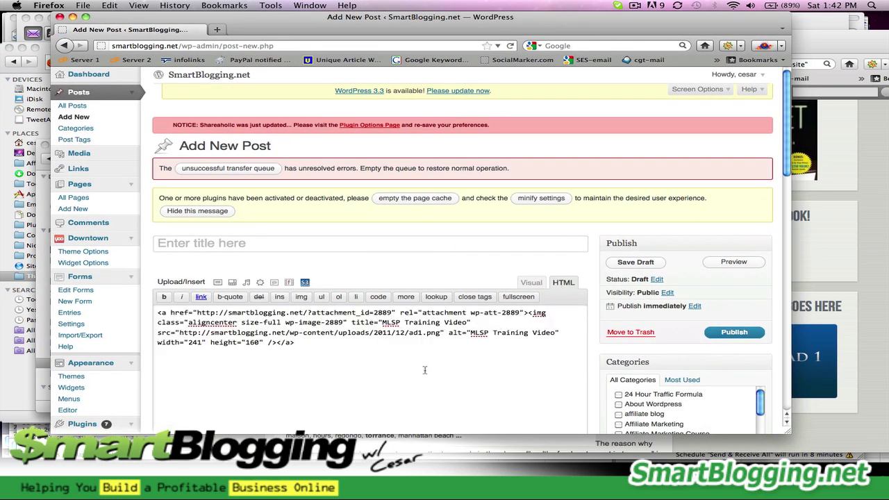
# Switch to Visual view, resize the Banner Ad 1 image, and reselect it
pyautogui.click(531, 282)
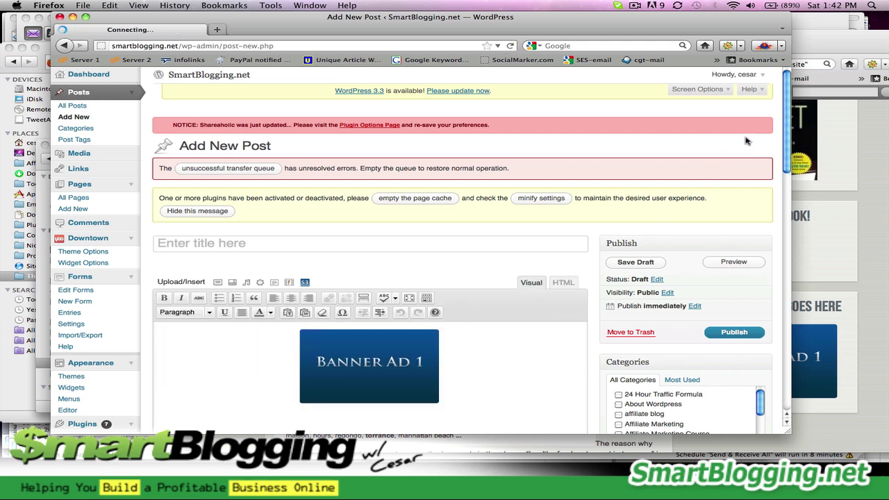
pyautogui.scroll(-3, 784, 132)
pyautogui.click(423, 295)
pyautogui.moveTo(443, 341); pyautogui.dragTo(447, 343)
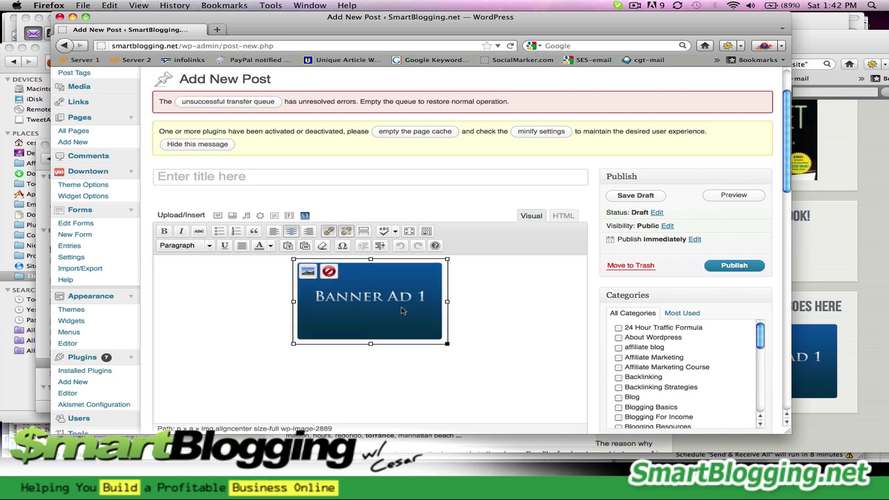
pyautogui.click(536, 364)
pyautogui.click(296, 264)
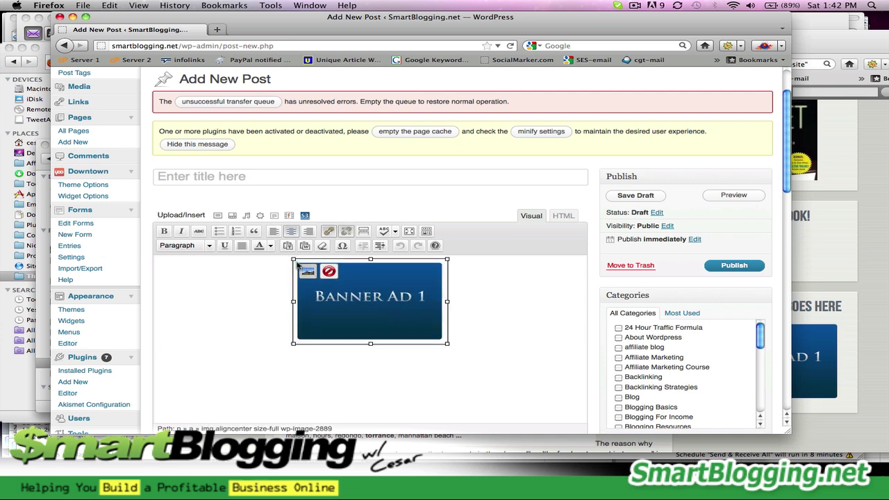
pyautogui.click(329, 231)
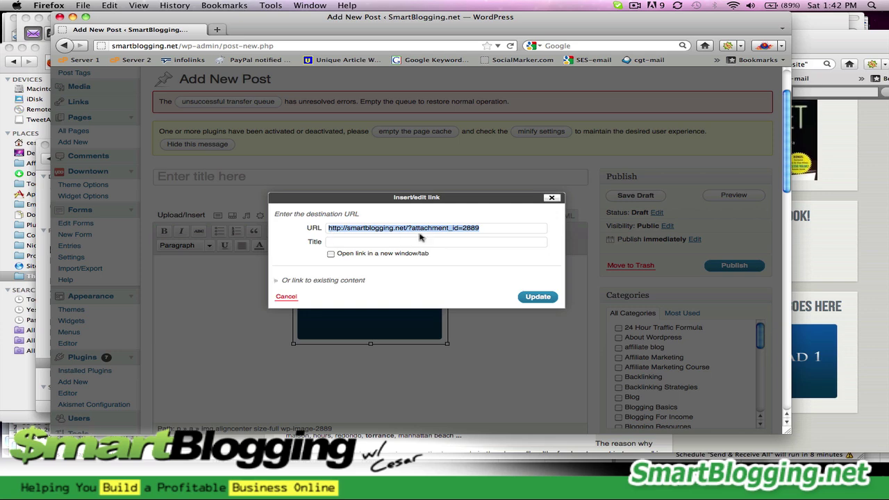
pyautogui.click(553, 201)
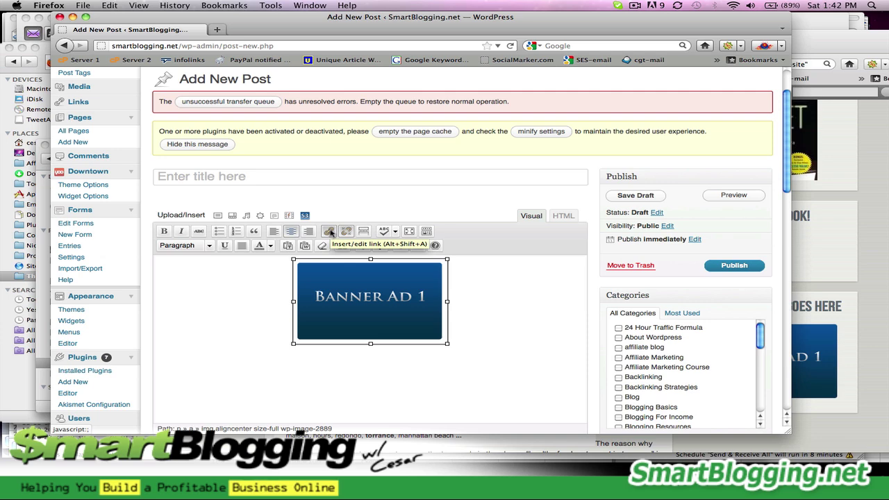
pyautogui.click(330, 233)
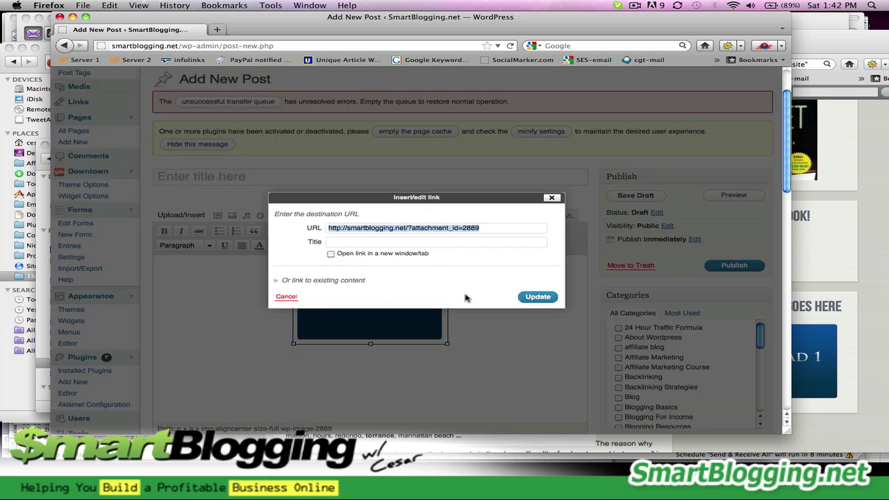
pyautogui.tripleClick(489, 228)
pyautogui.write('Y')
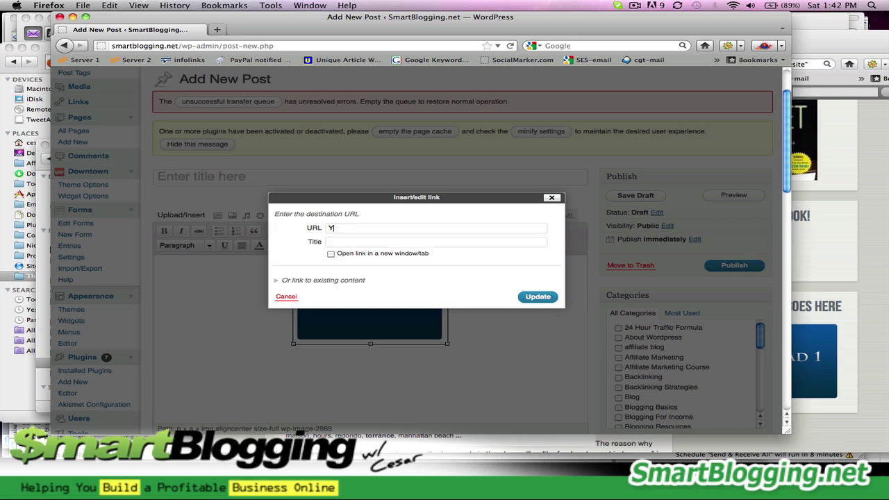
pyautogui.write('htpp')
pyautogui.press('BackSpace')
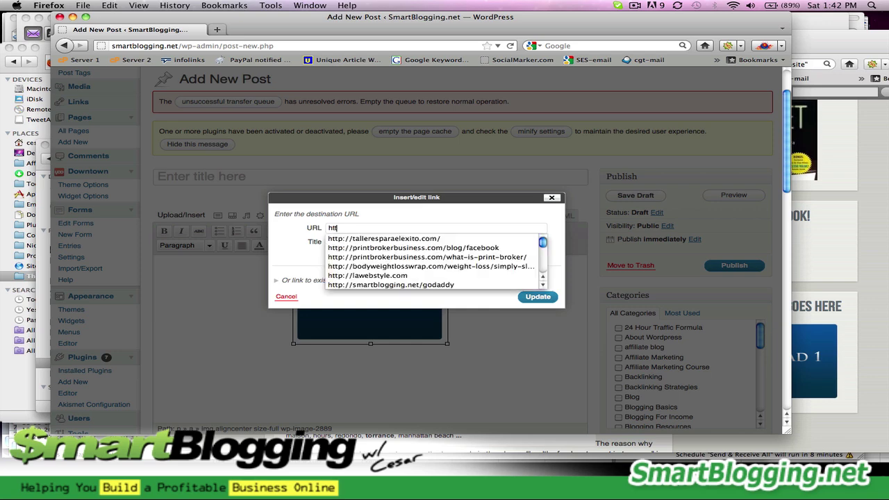
pyautogui.write('tp://youtube.com/smartblogging')
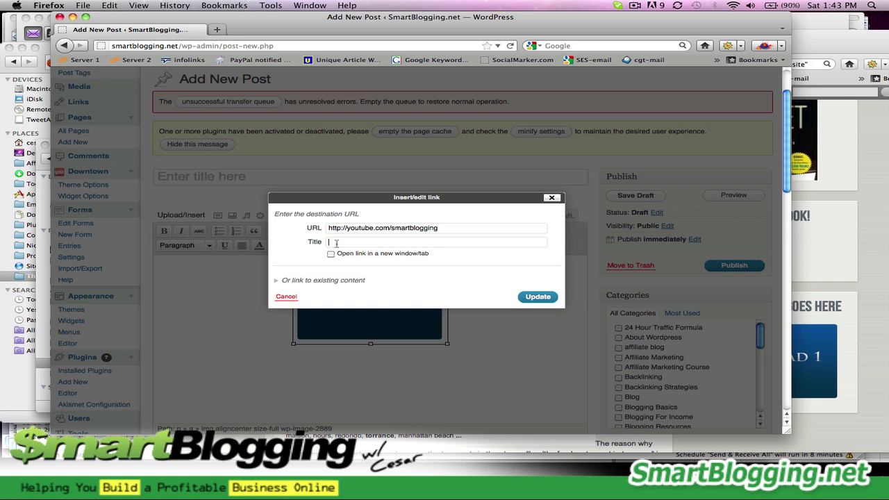
# Title the link 'Visit my Youtube Channel - Click Here' and apply it
pyautogui.click(336, 242)
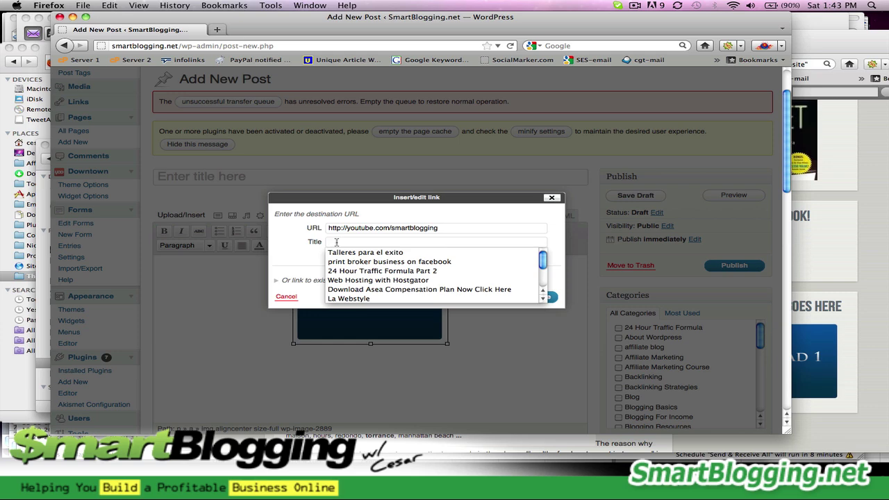
pyautogui.write('Visit my Youtube Chan')
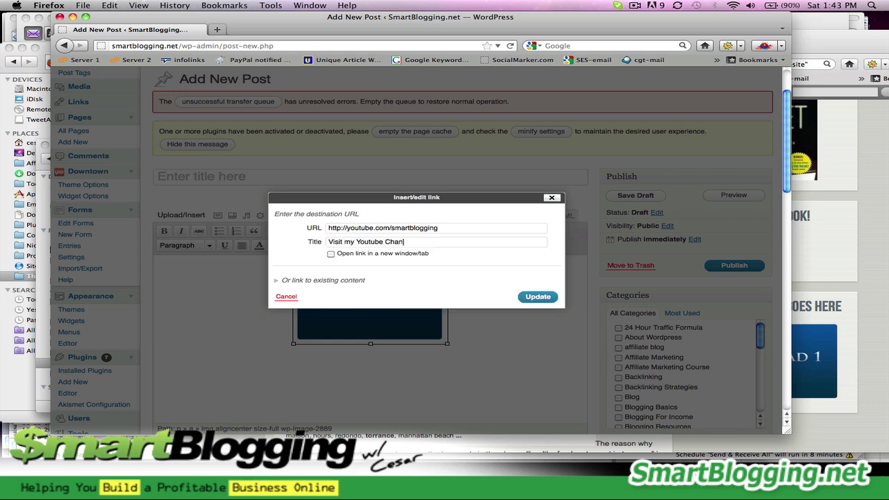
pyautogui.write('ick Here')
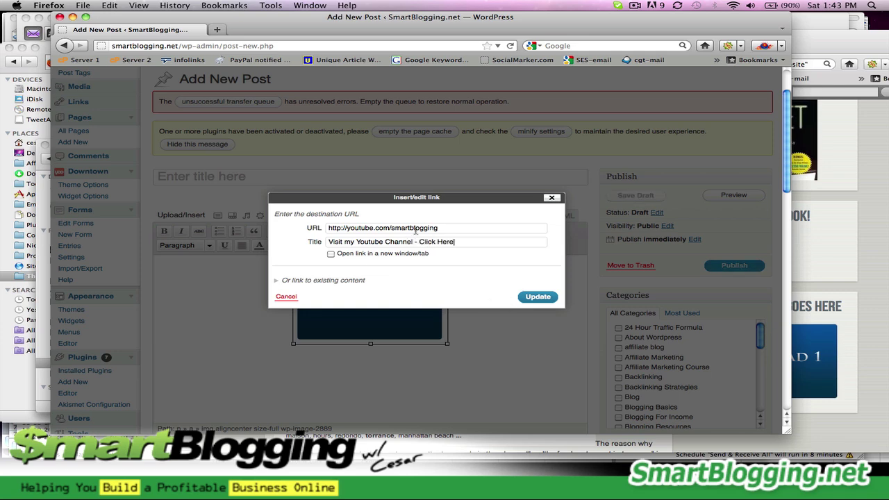
pyautogui.tripleClick(401, 244)
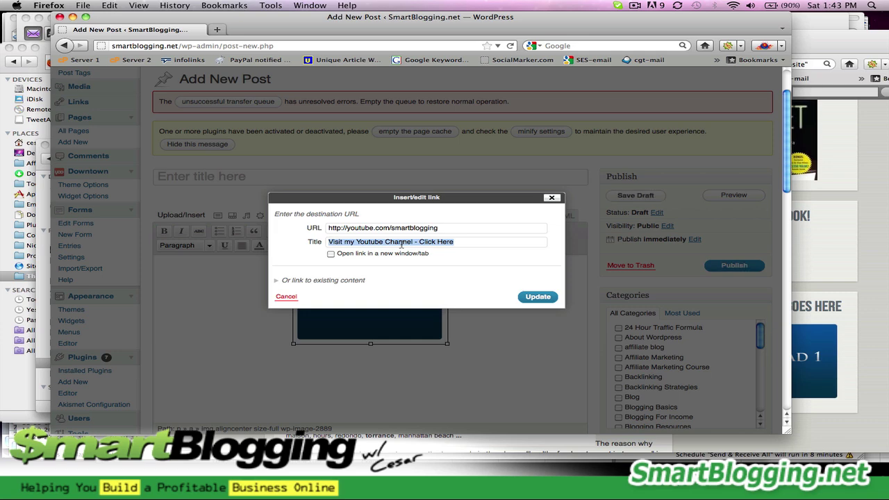
pyautogui.click(400, 244)
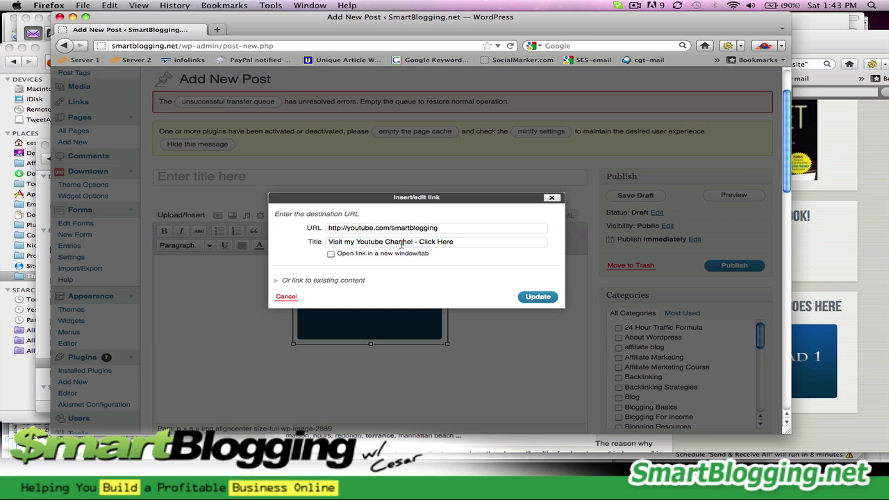
pyautogui.tripleClick(400, 244)
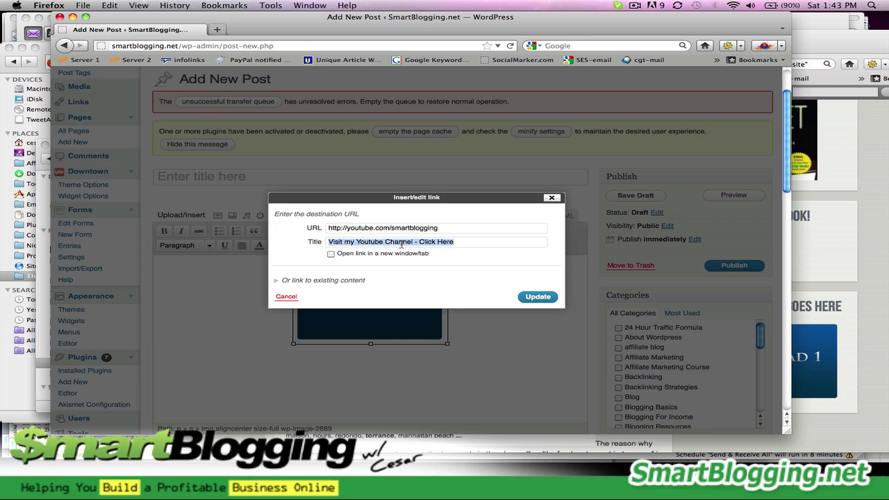
pyautogui.click(536, 298)
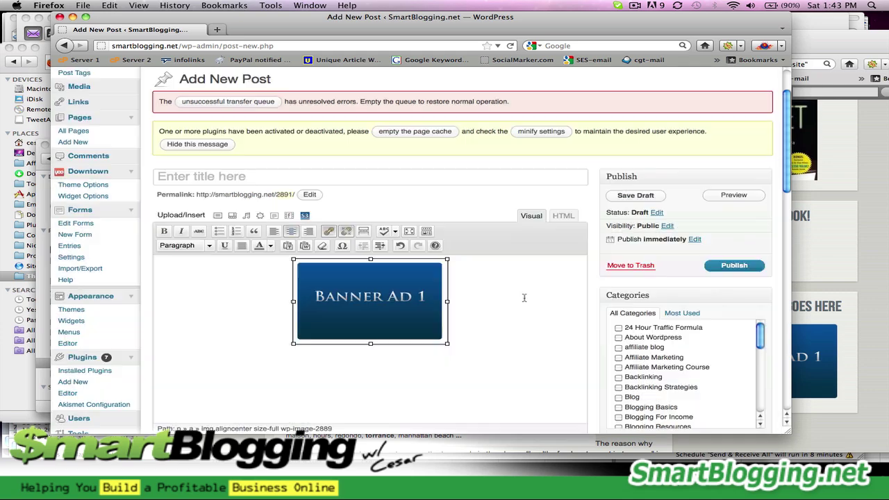
# Copy the post's full HTML source containing the linked banner image
pyautogui.click(562, 216)
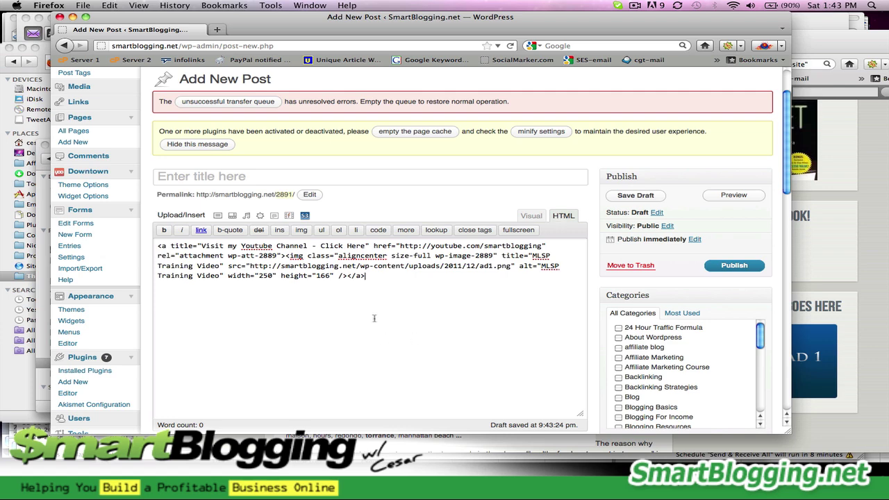
pyautogui.press('super+a')
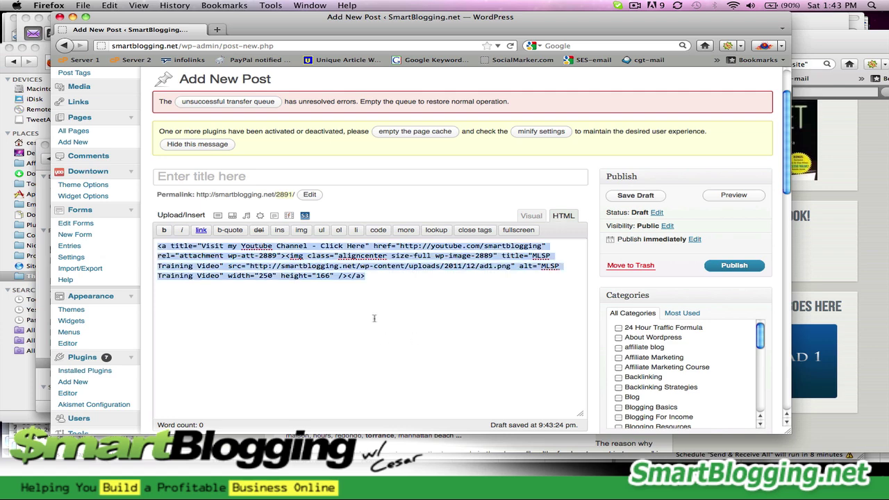
pyautogui.rightClick(366, 267)
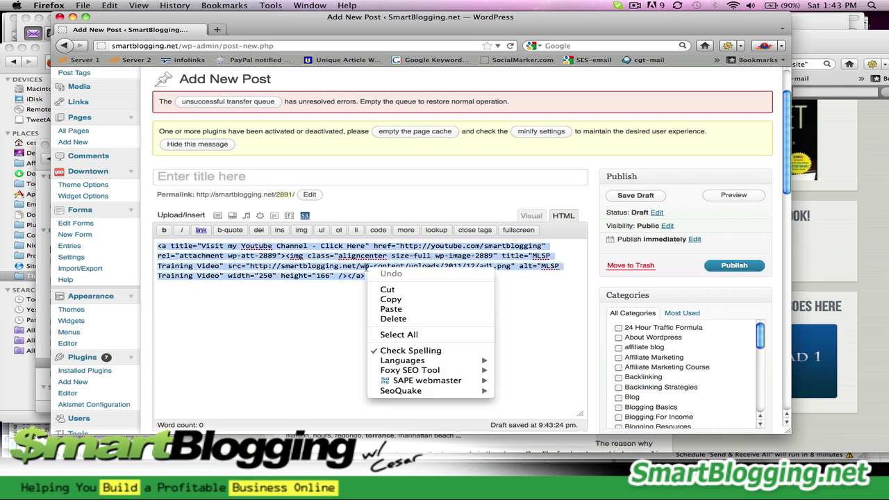
pyautogui.click(393, 296)
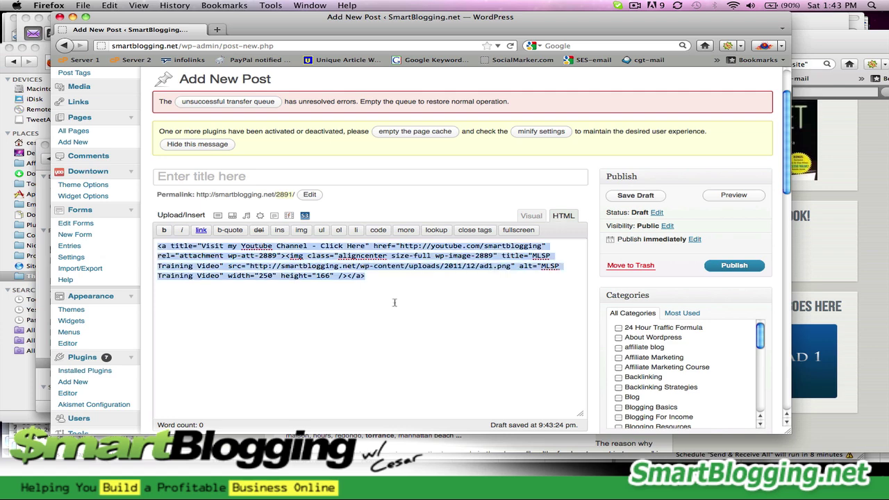
# Replace the sidebar-b 'Ad Banner title Goes Here' widget HTML with the copied markup and save
pyautogui.click(78, 321)
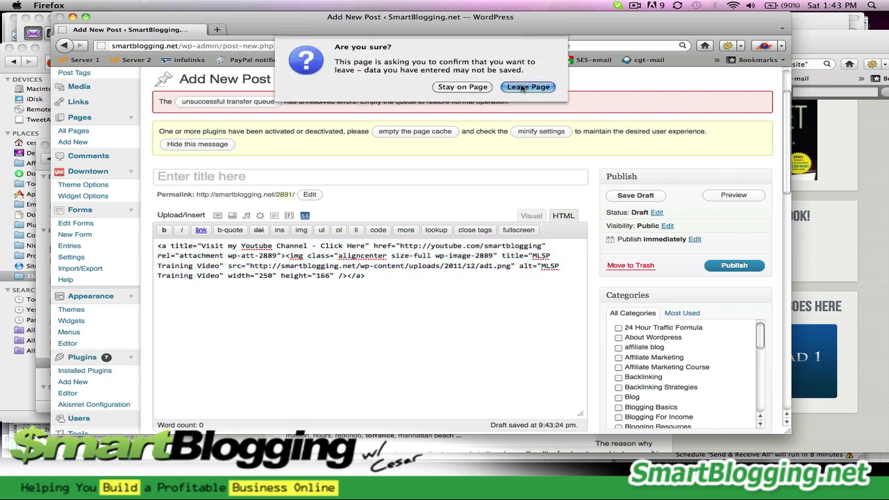
pyautogui.click(524, 86)
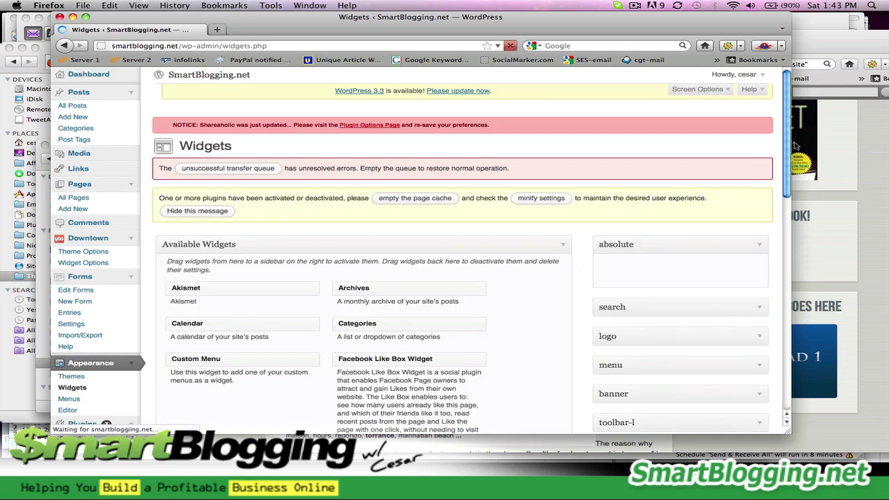
pyautogui.scroll(-10, 763, 241)
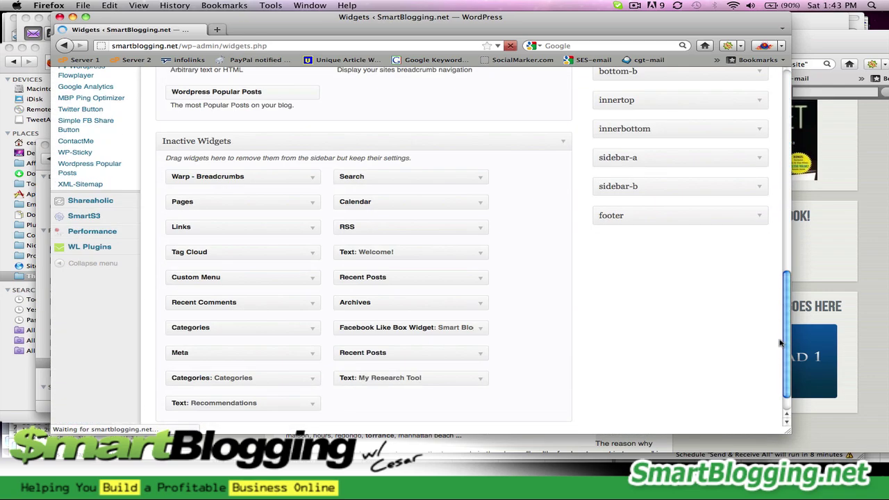
pyautogui.click(757, 189)
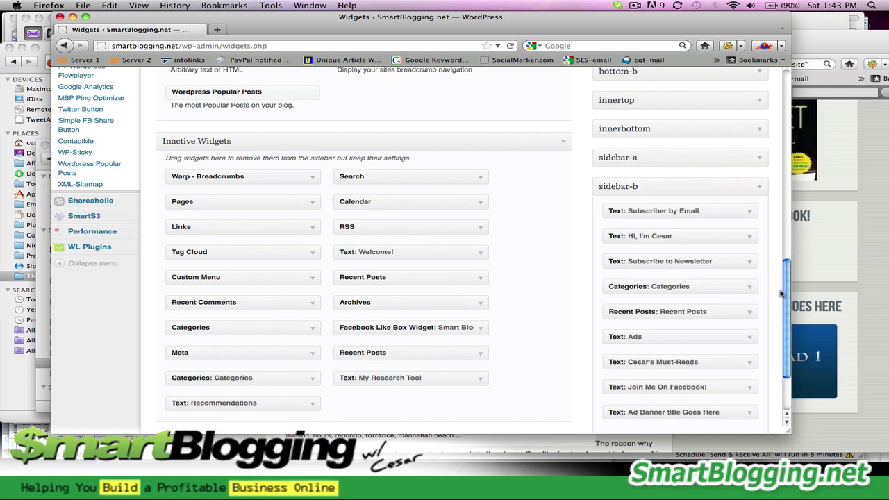
pyautogui.scroll(-3, 787, 296)
pyautogui.click(749, 322)
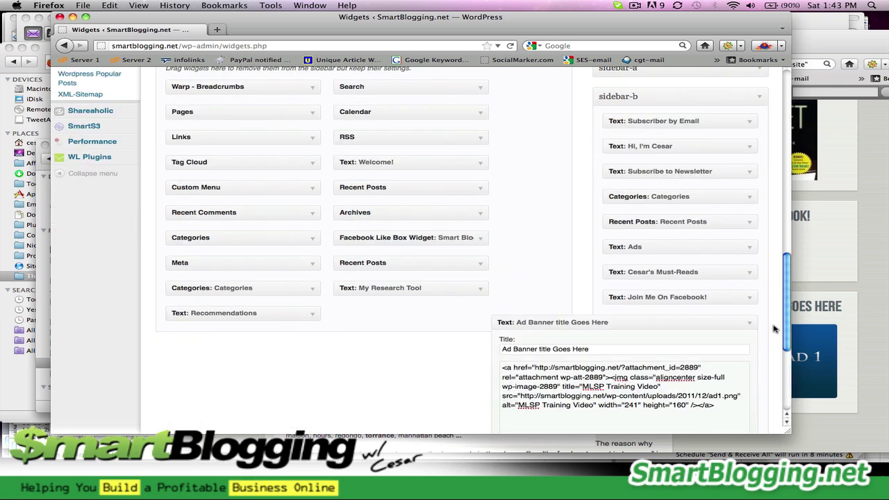
pyautogui.scroll(-5, 787, 318)
pyautogui.press('super+a')
pyautogui.press('super+v')
pyautogui.click(737, 375)
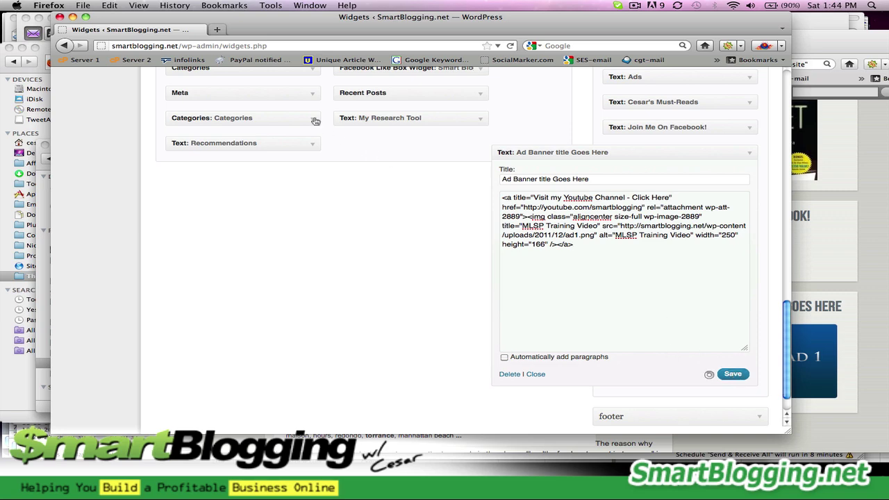
# Reload the live SmartBlogging.net site to show the updated banner
pyautogui.click(844, 210)
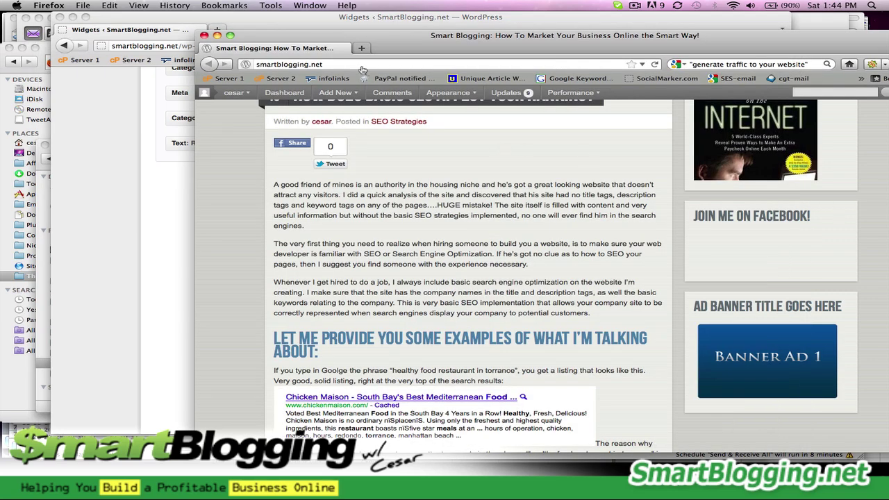
pyautogui.click(651, 64)
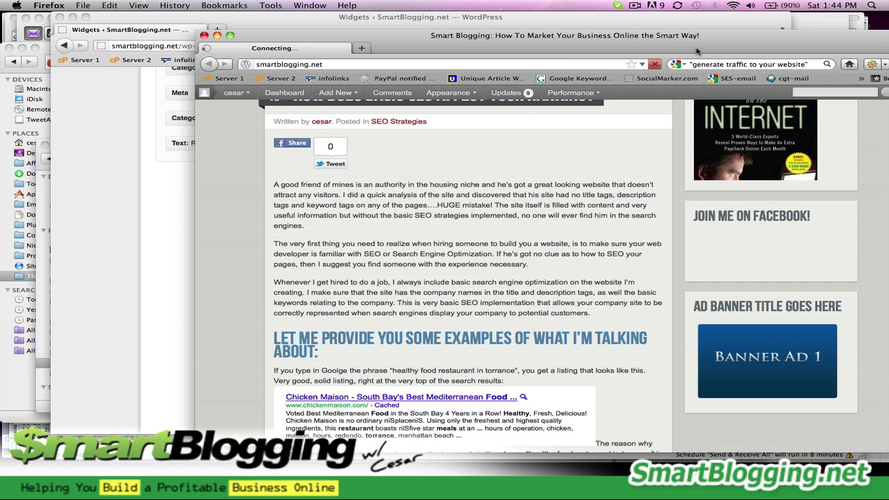
pyautogui.moveTo(730, 37); pyautogui.dragTo(602, 4)
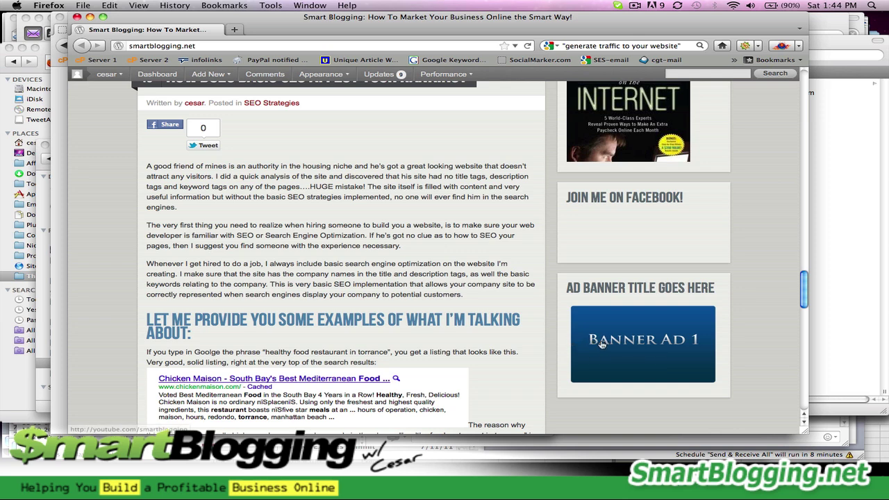
# Confirm the Banner Ad 1 image opens the smartblogging YouTube channel, then return to the home page top
pyautogui.click(645, 351)
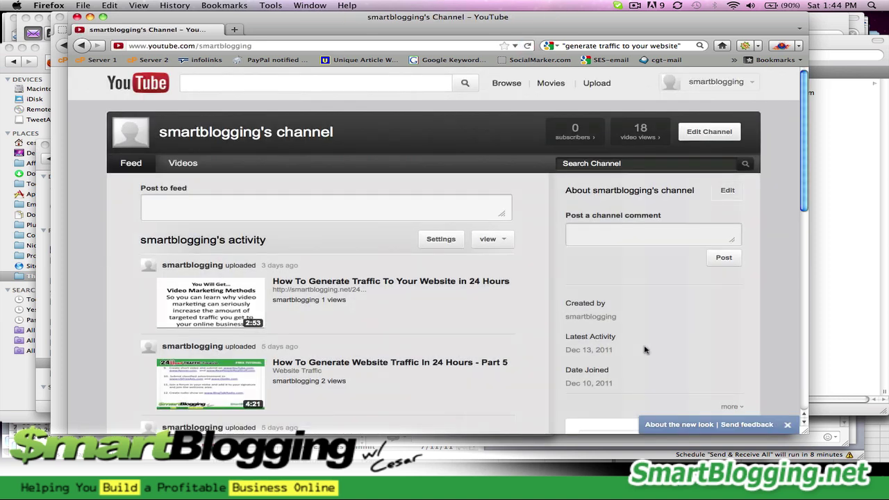
pyautogui.click(83, 45)
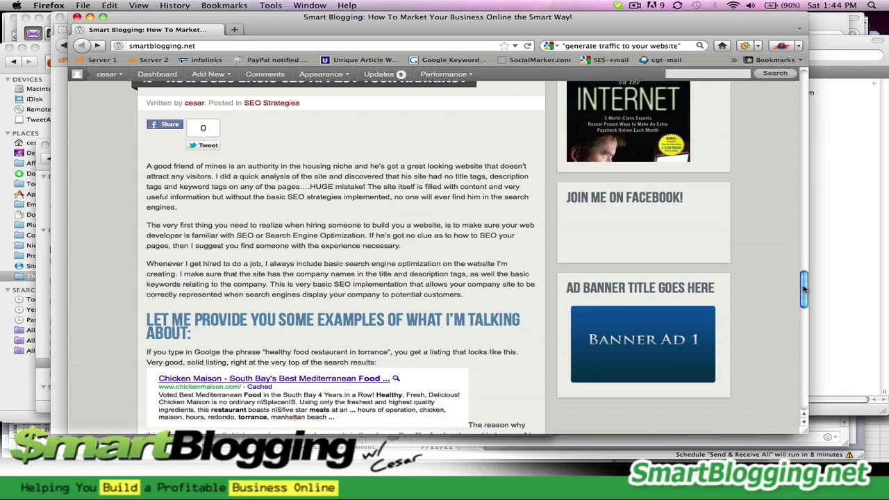
pyautogui.moveTo(803, 288); pyautogui.dragTo(768, 65)
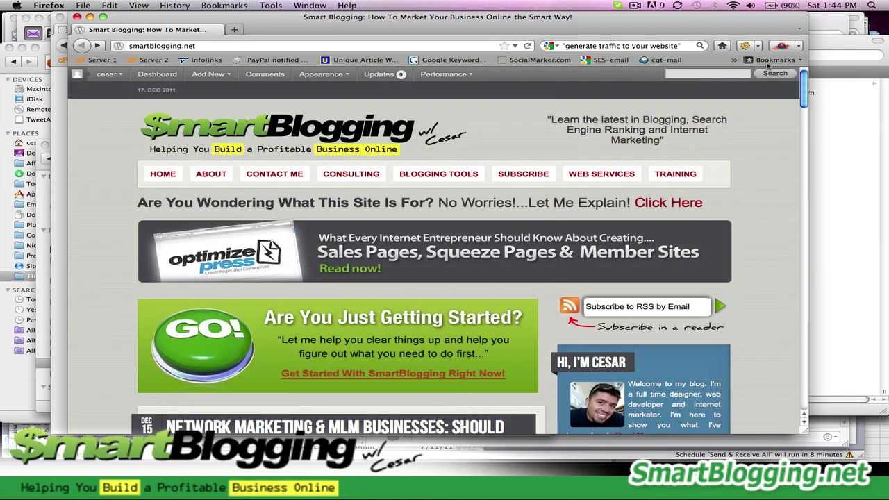